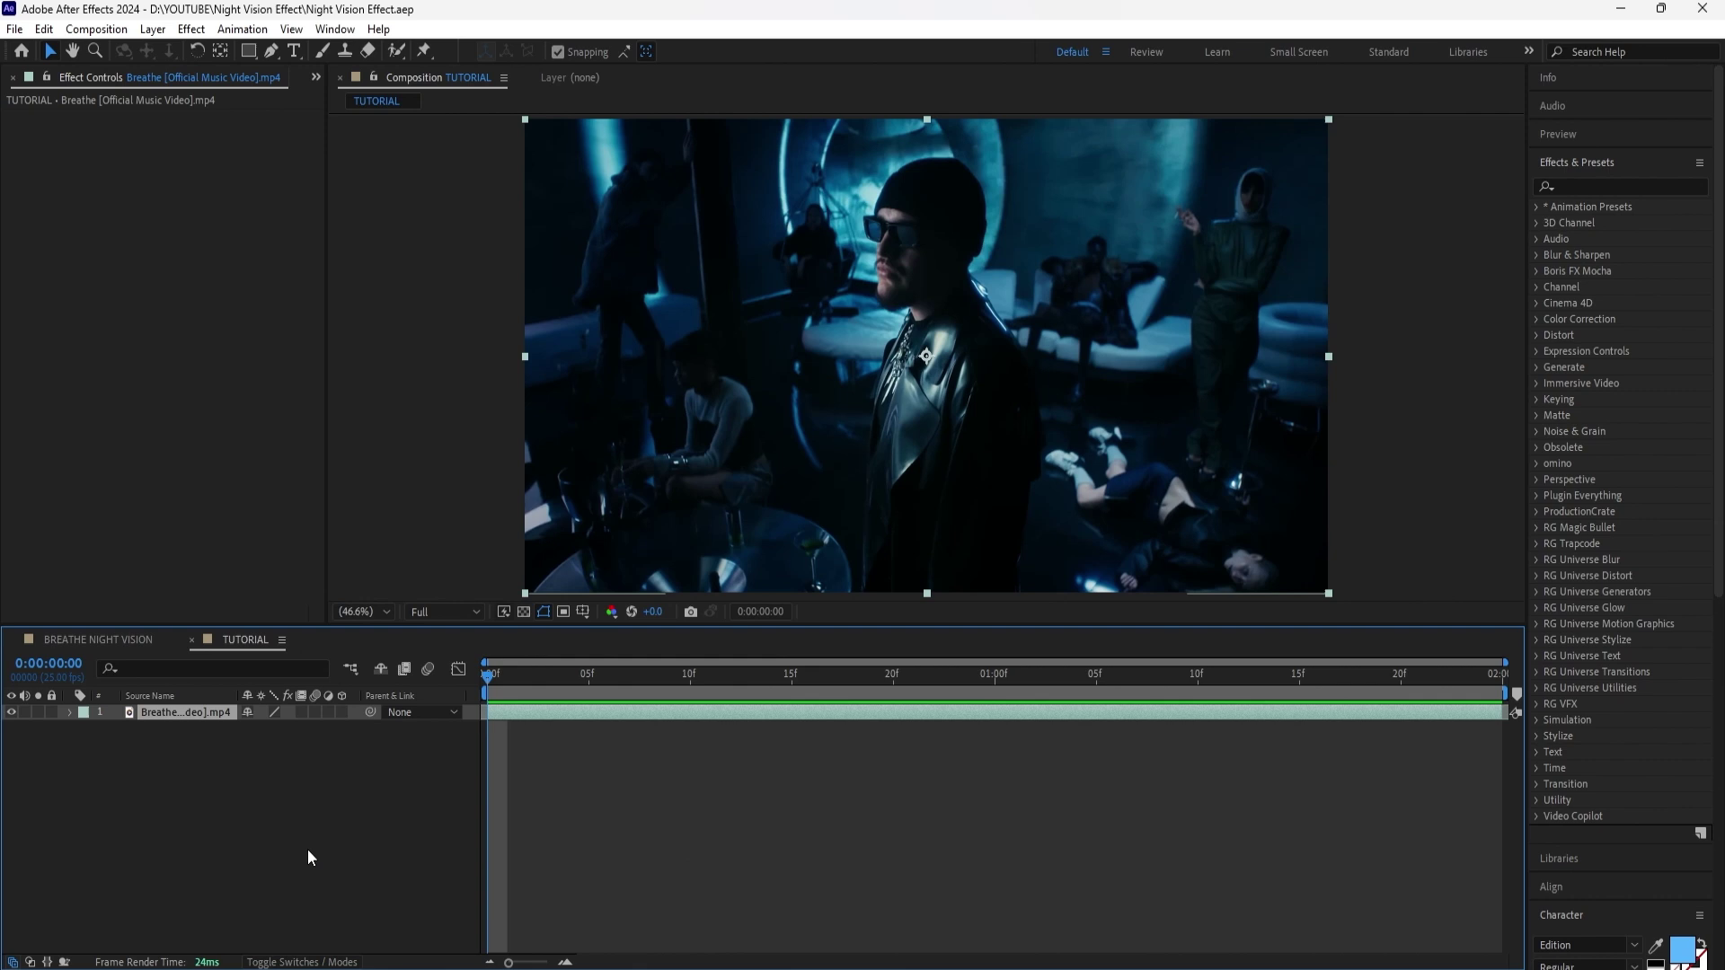
Play back the original dark blue nightclub clip as a preview.
key(space)
key(space)
Add an adjustment layer with Brightness & Contrast and raise Brightness to 50.
right_click(285, 748)
mouse_move(391, 514)
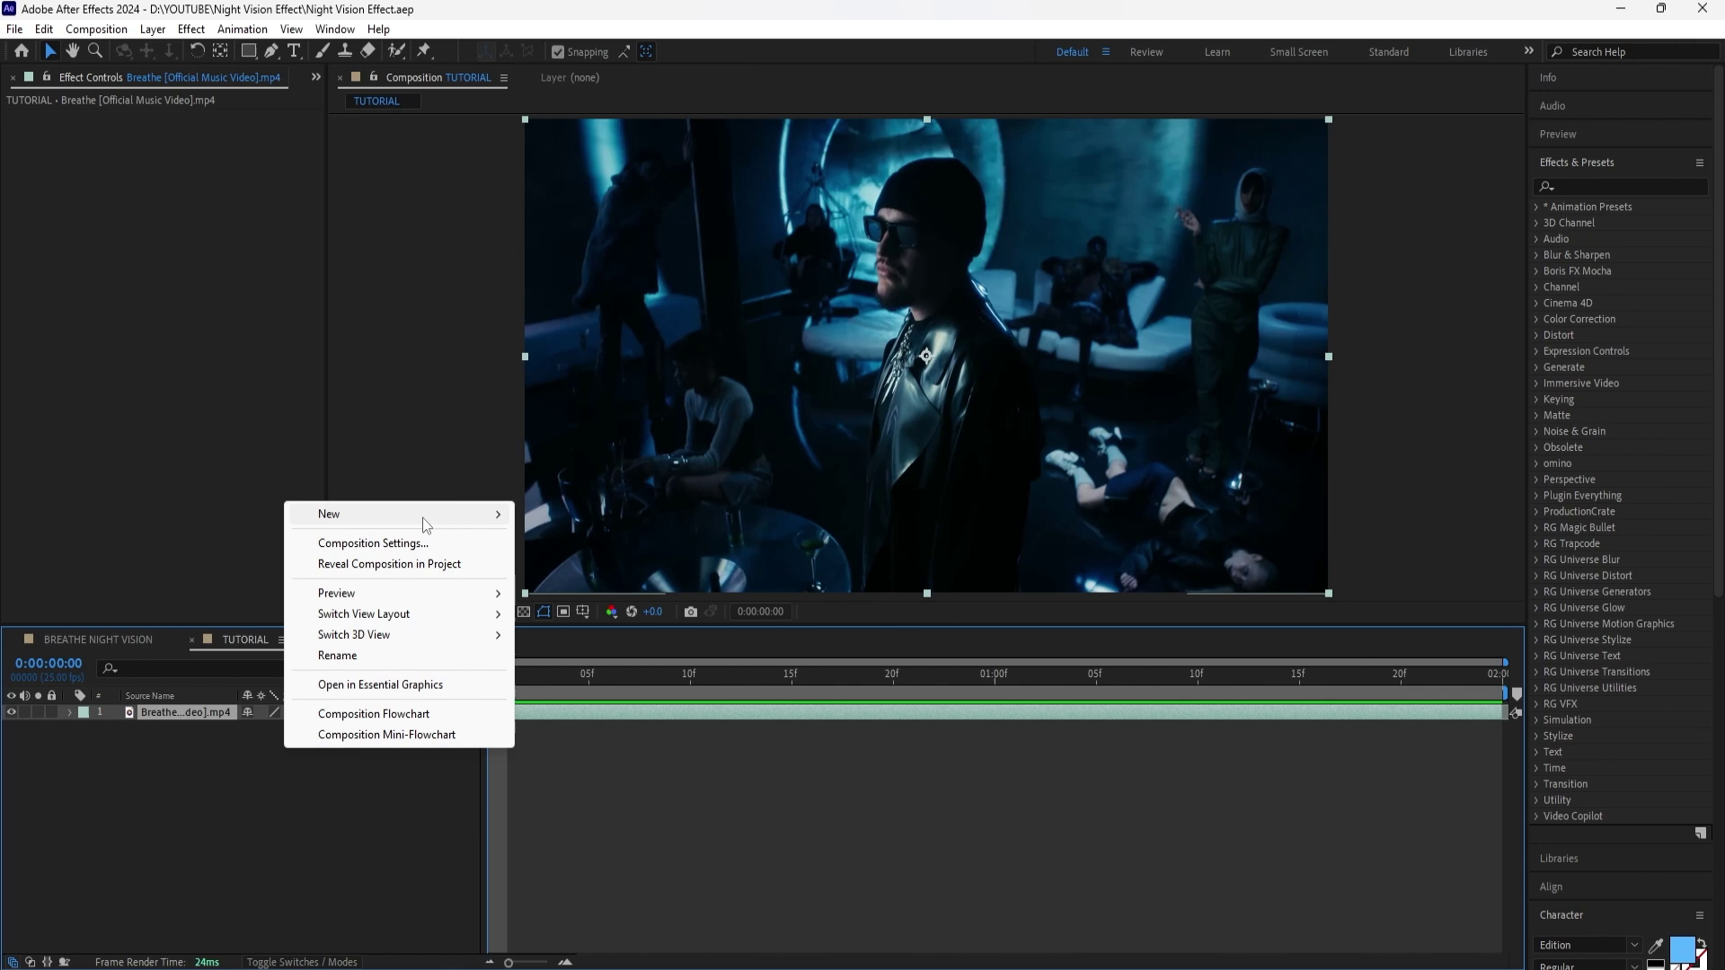
click(584, 668)
click(1615, 188)
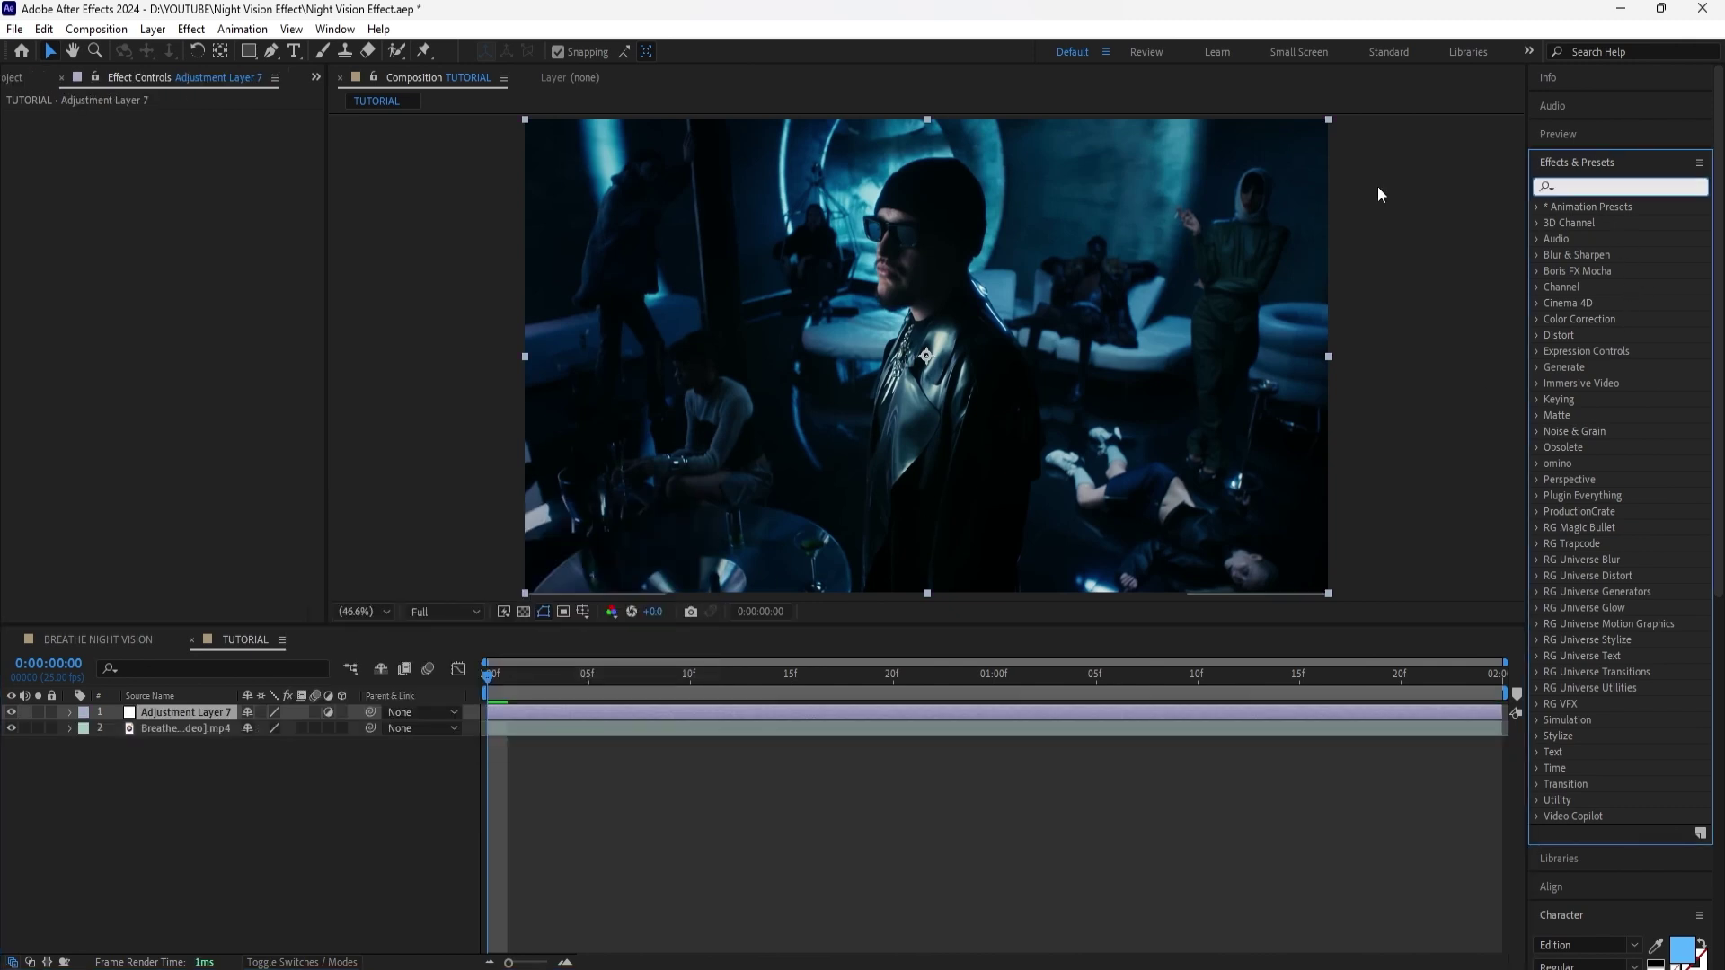
text(brightnes)
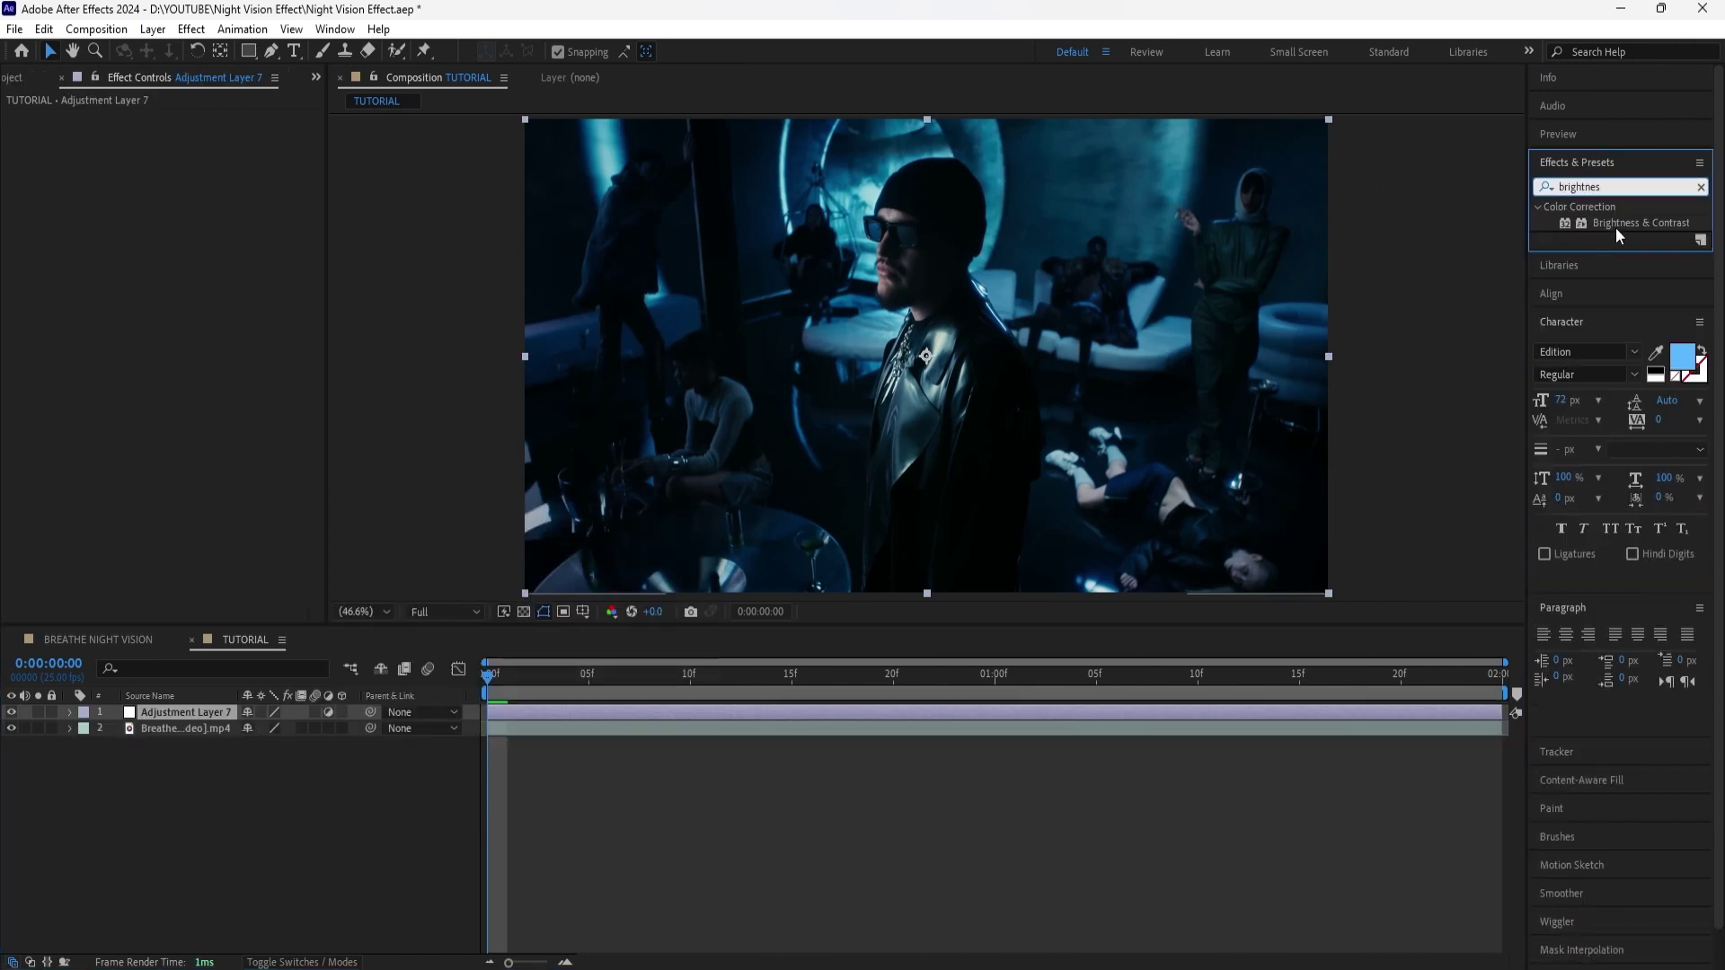
drag(1640, 223, 310, 233)
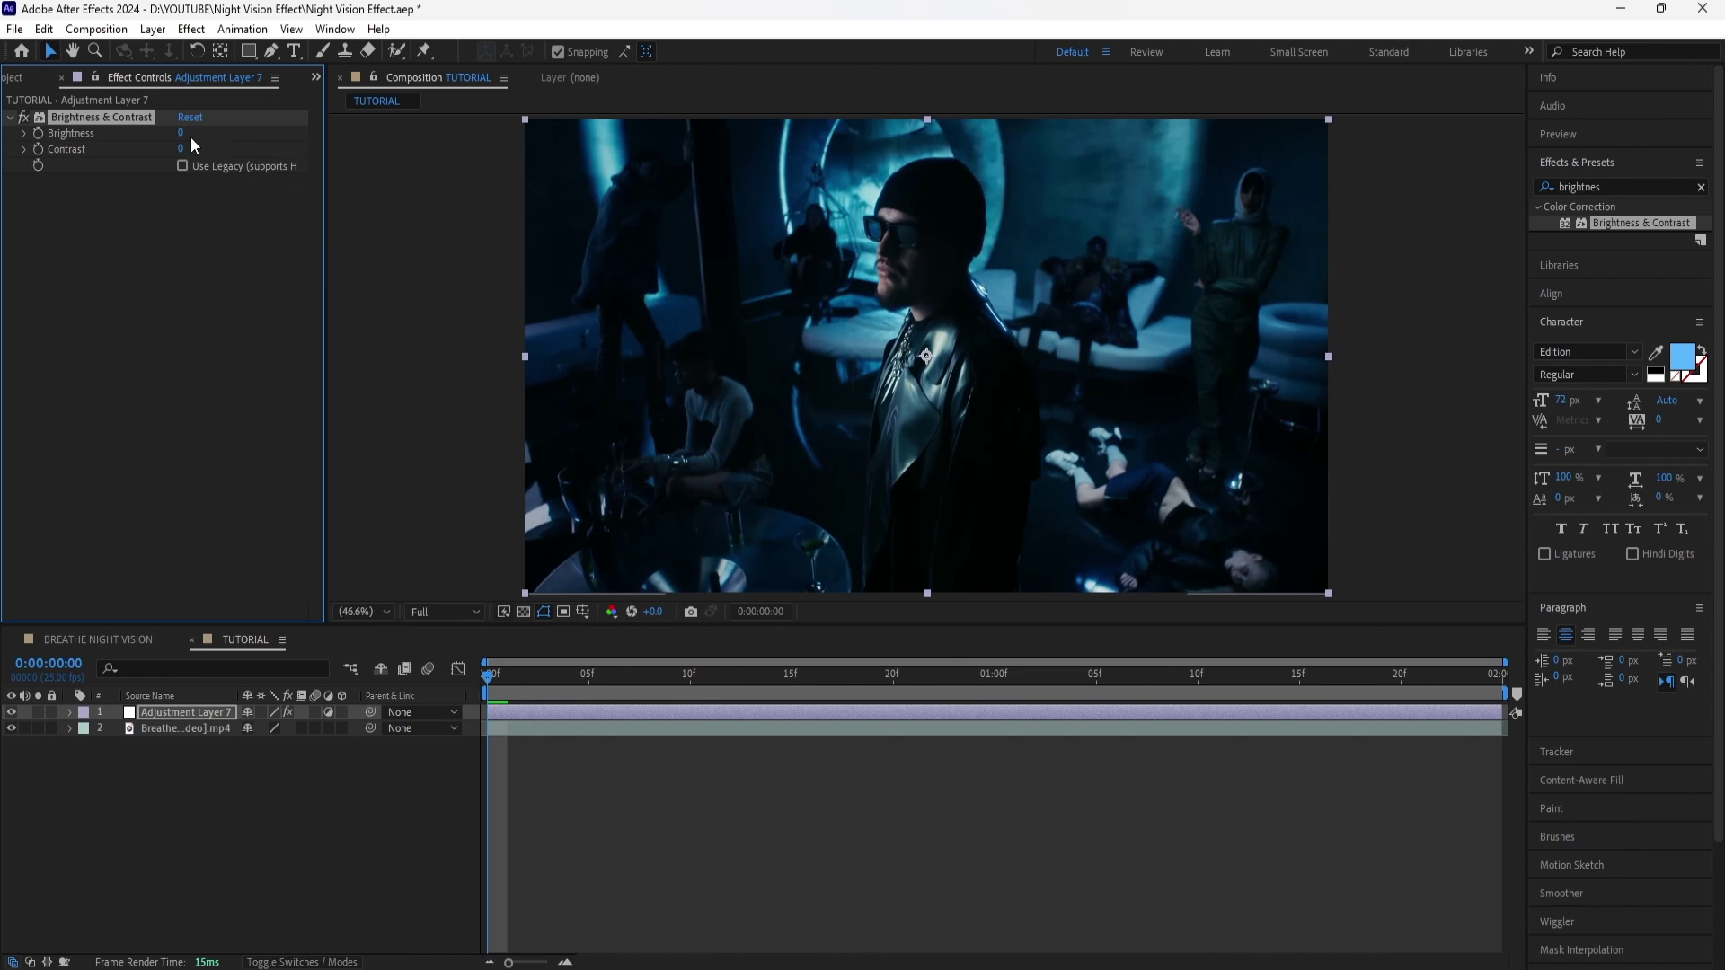
mouse_move(182, 138)
mouse_down()
mouse_move(231, 144)
mouse_move(198, 148)
mouse_up()
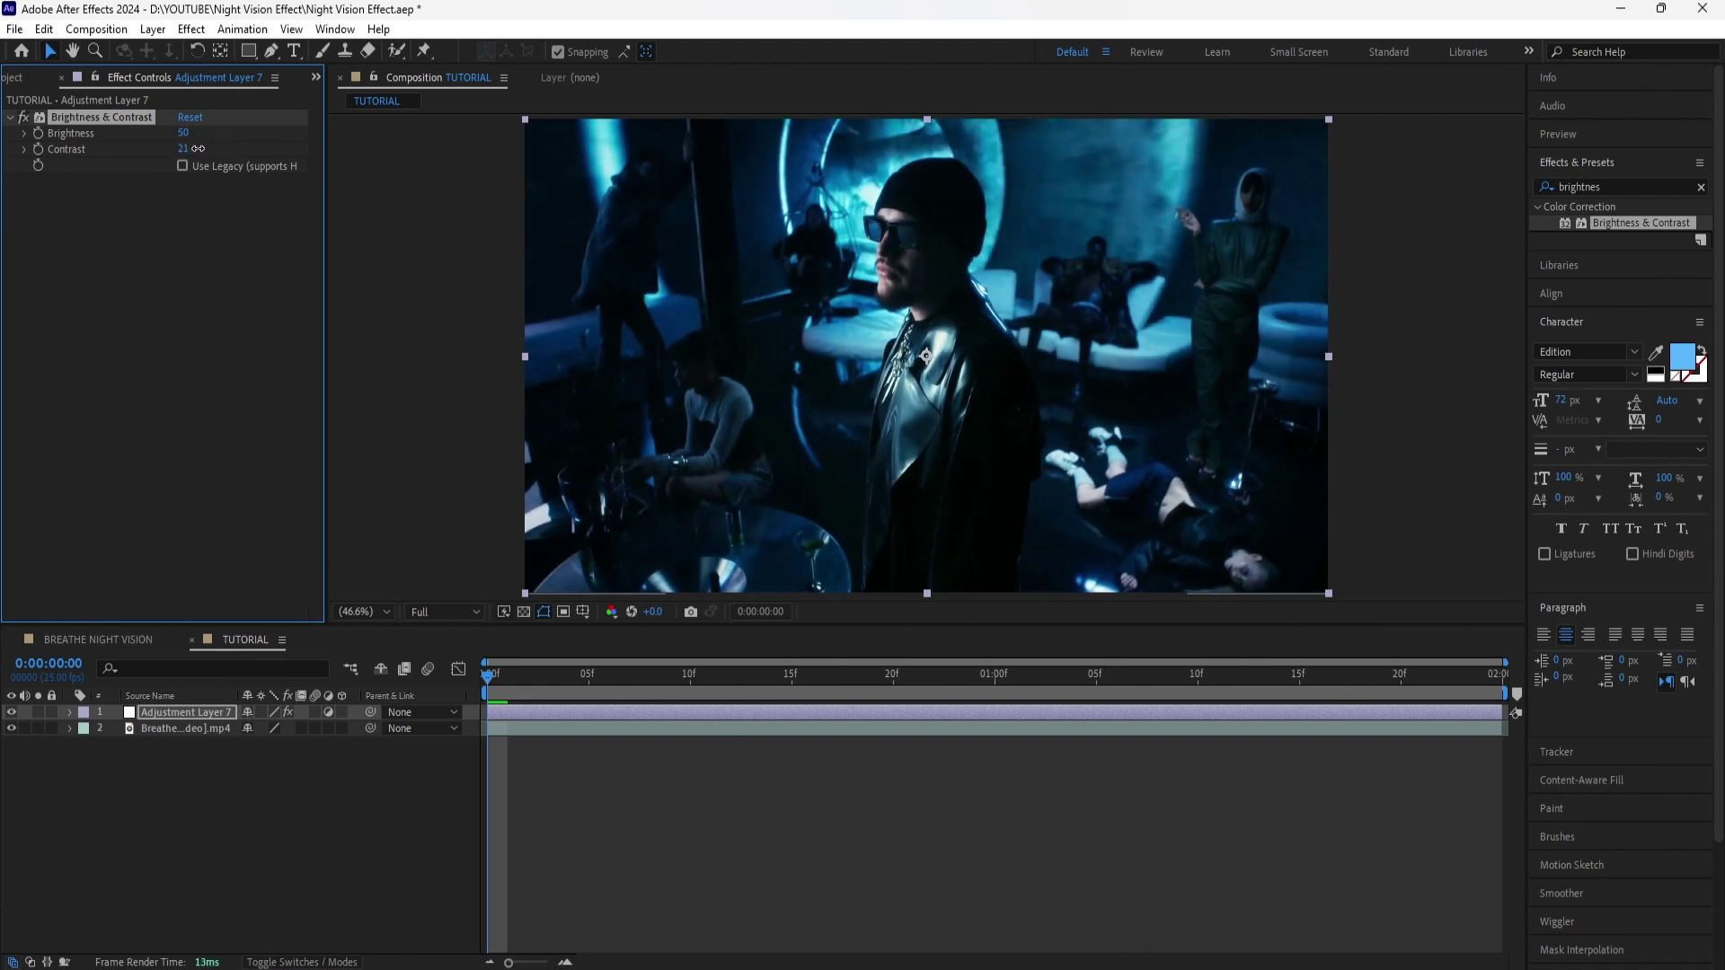
Set Contrast to 20, then add Curves bowed upward to lighten the footage.
drag(198, 148, 231, 212)
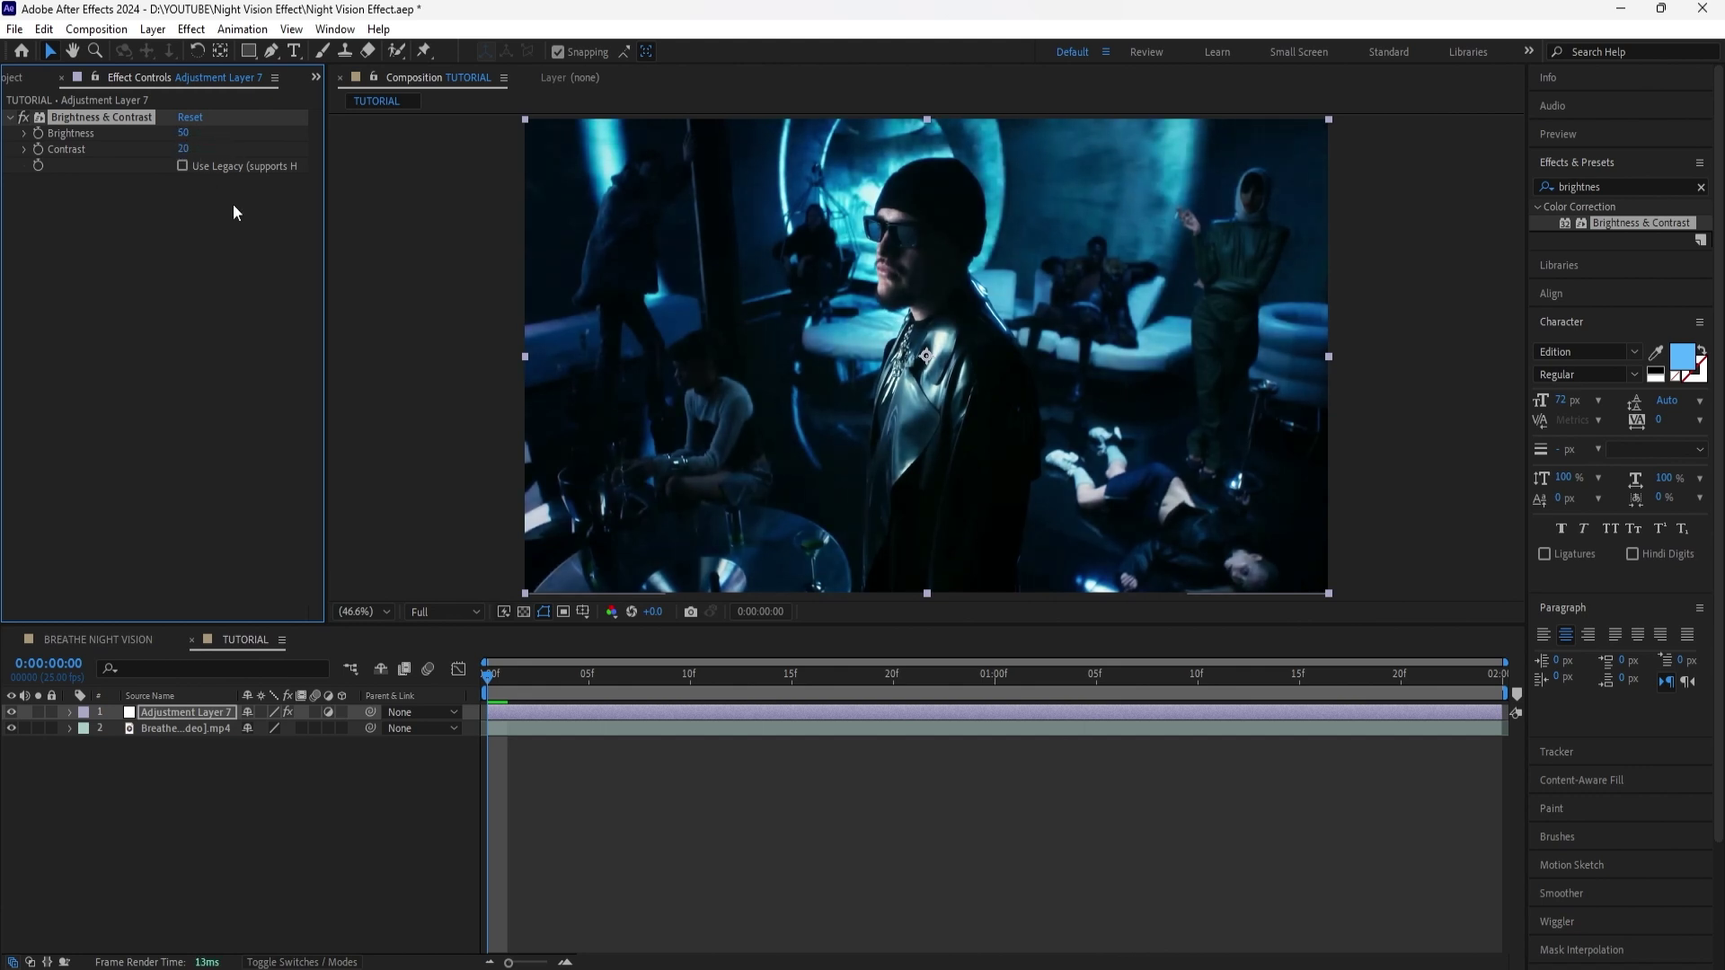
click(1700, 187)
text(curves)
drag(1608, 287, 236, 271)
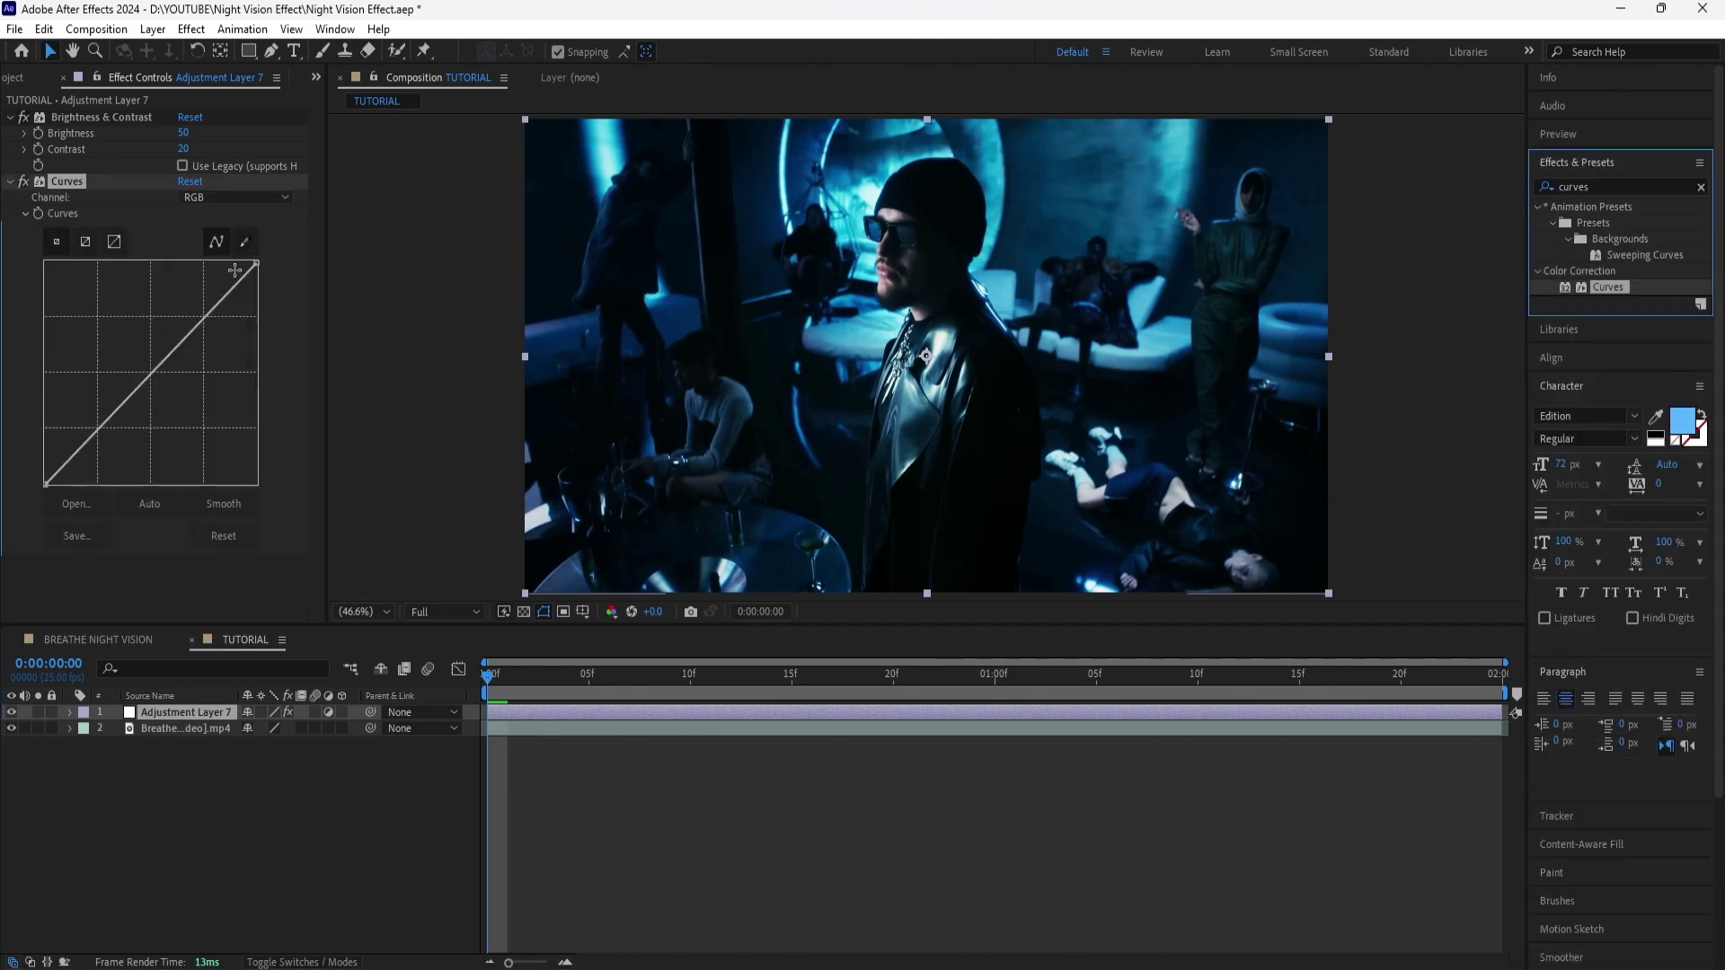
click(231, 290)
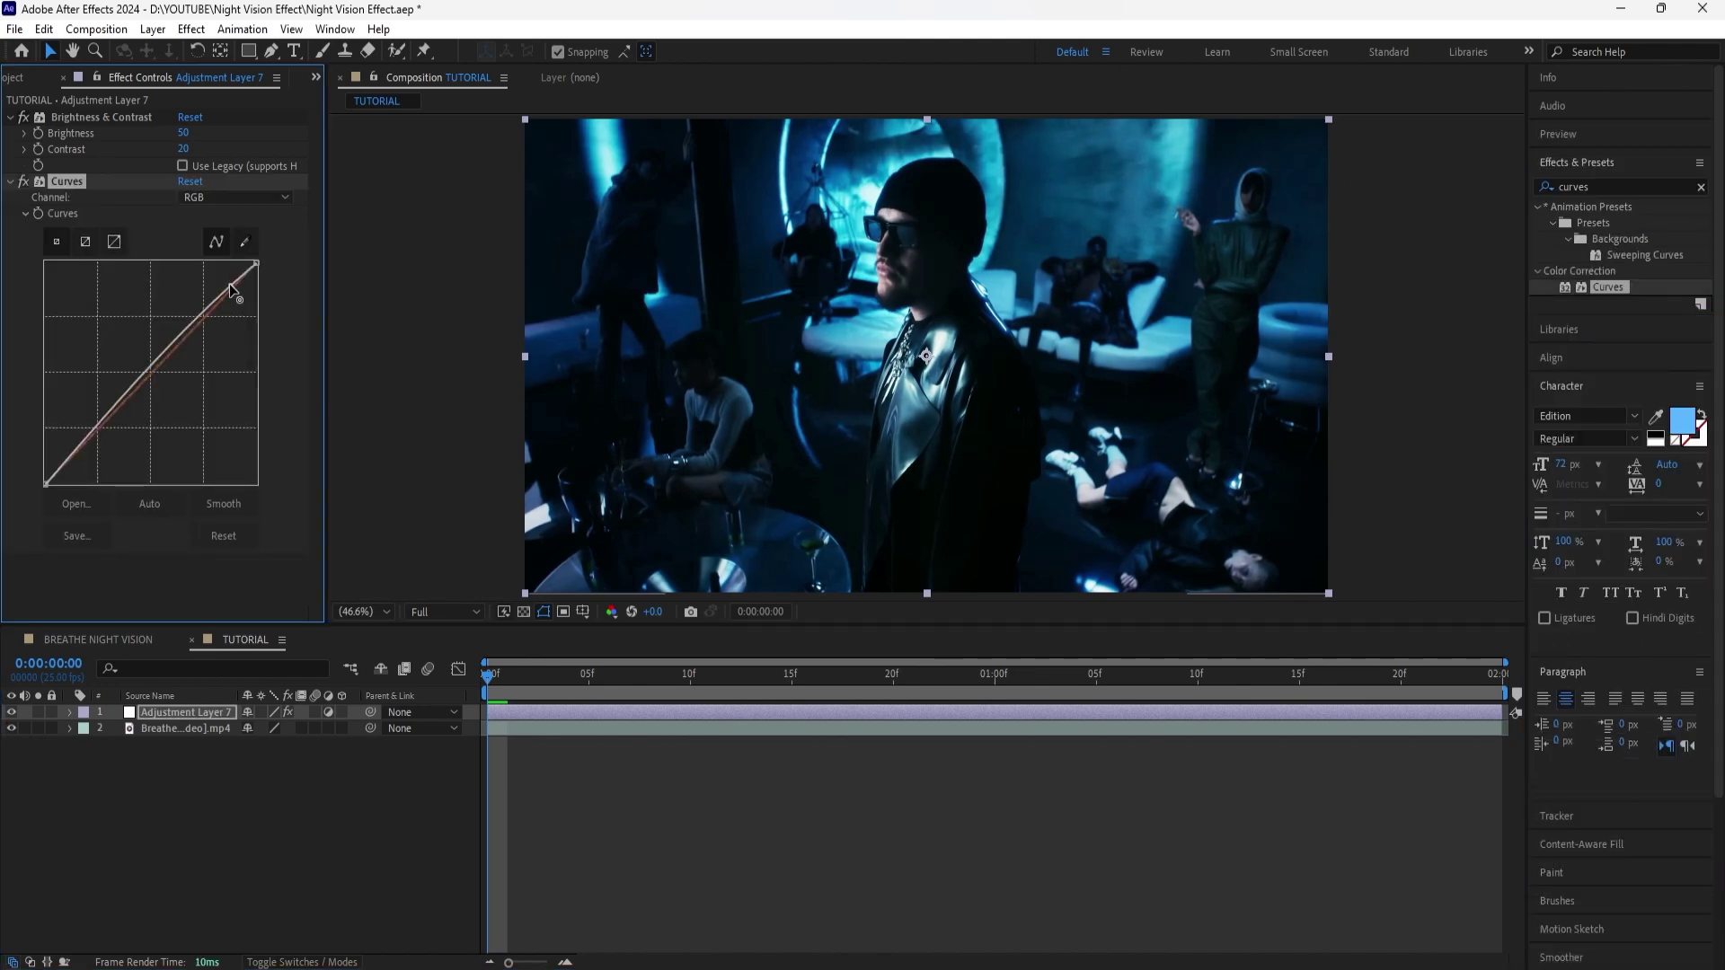
drag(230, 288, 228, 280)
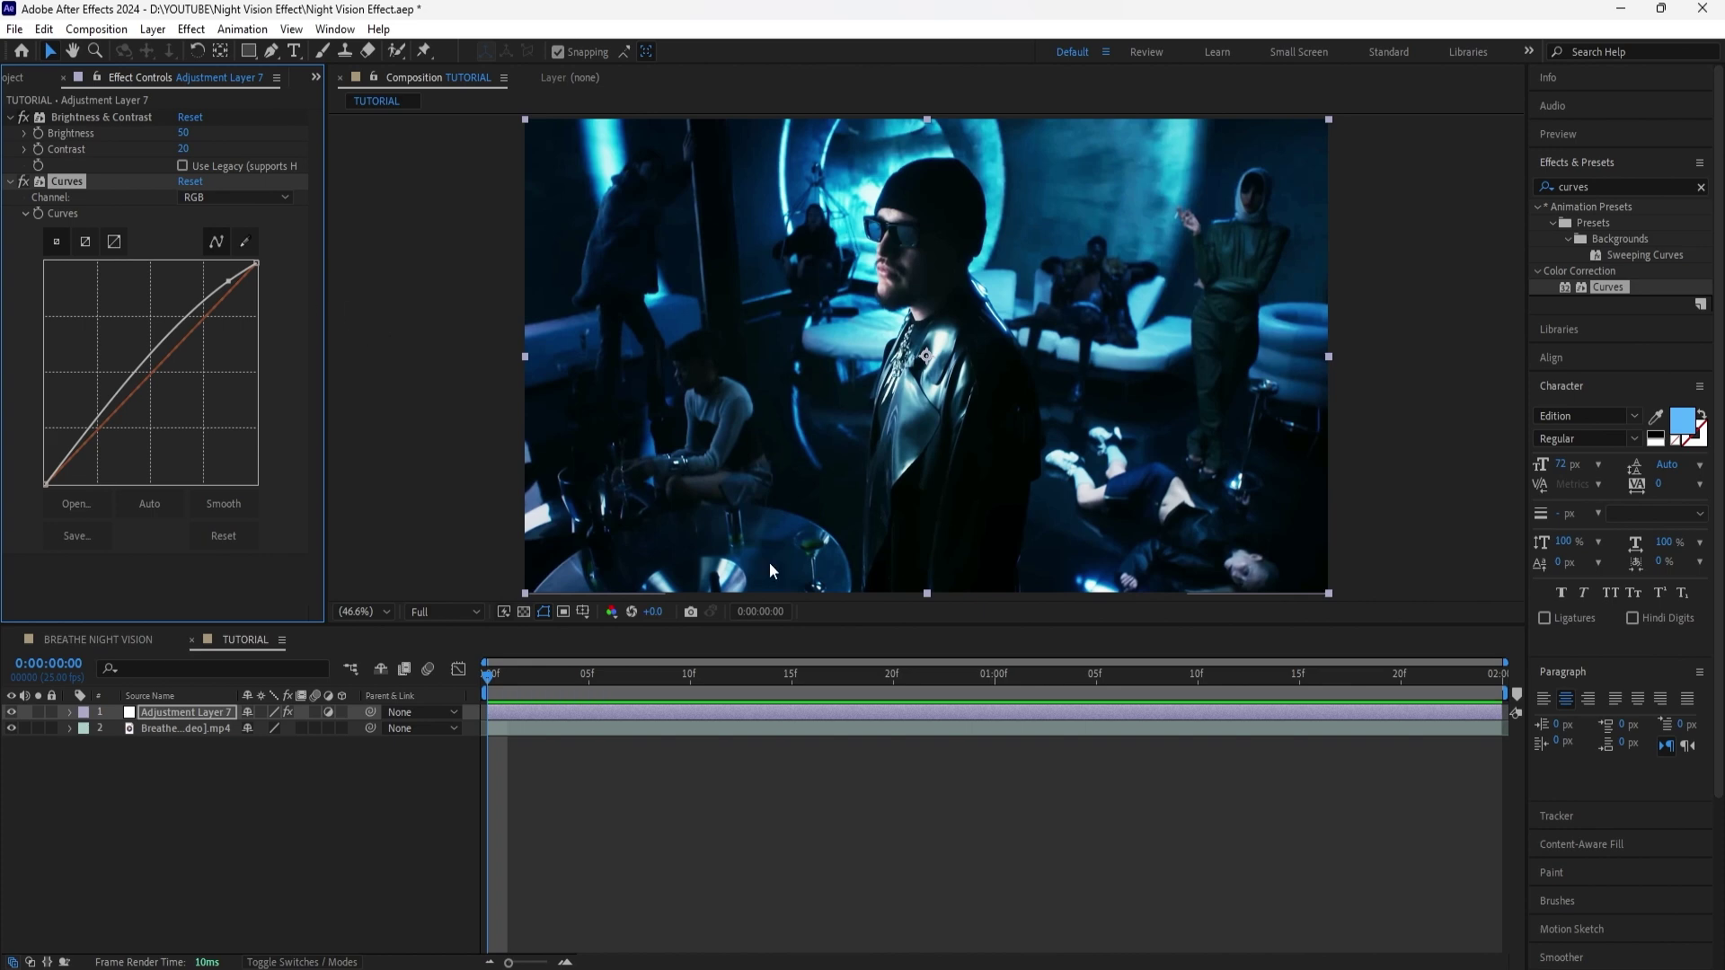
key(ctrl+grave)
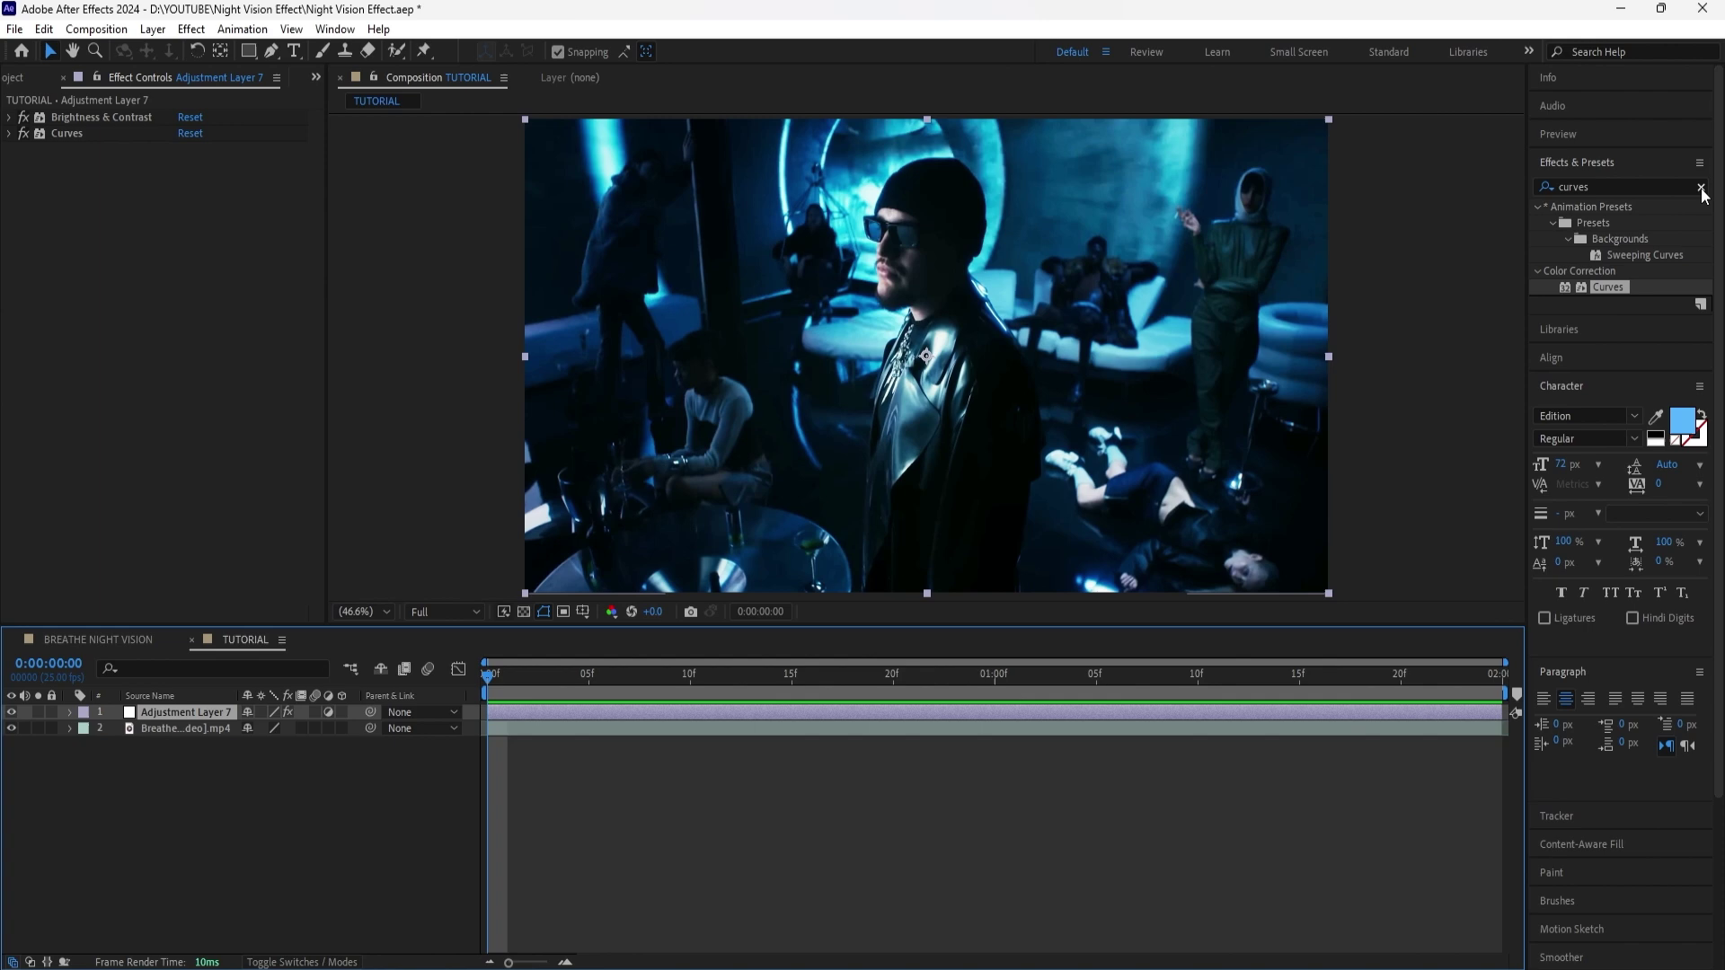
Apply Tint to the adjustment layer, mapping white to a bright saturated green.
click(1702, 188)
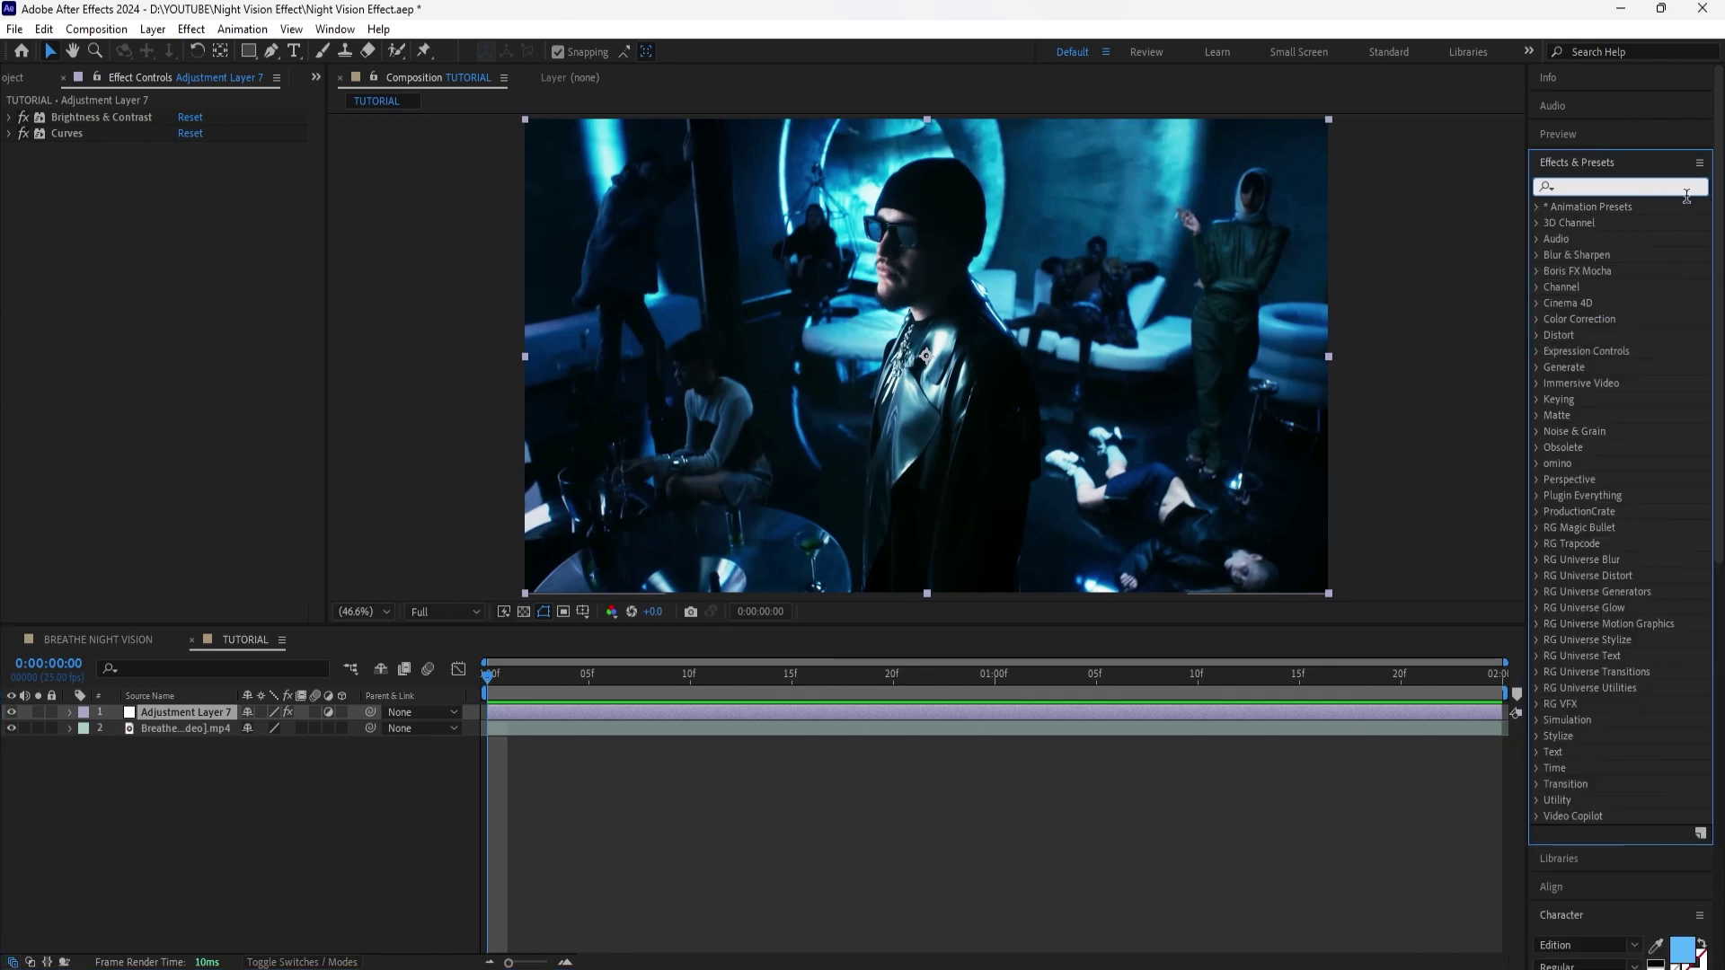
text(tint)
double_click(1602, 286)
click(186, 181)
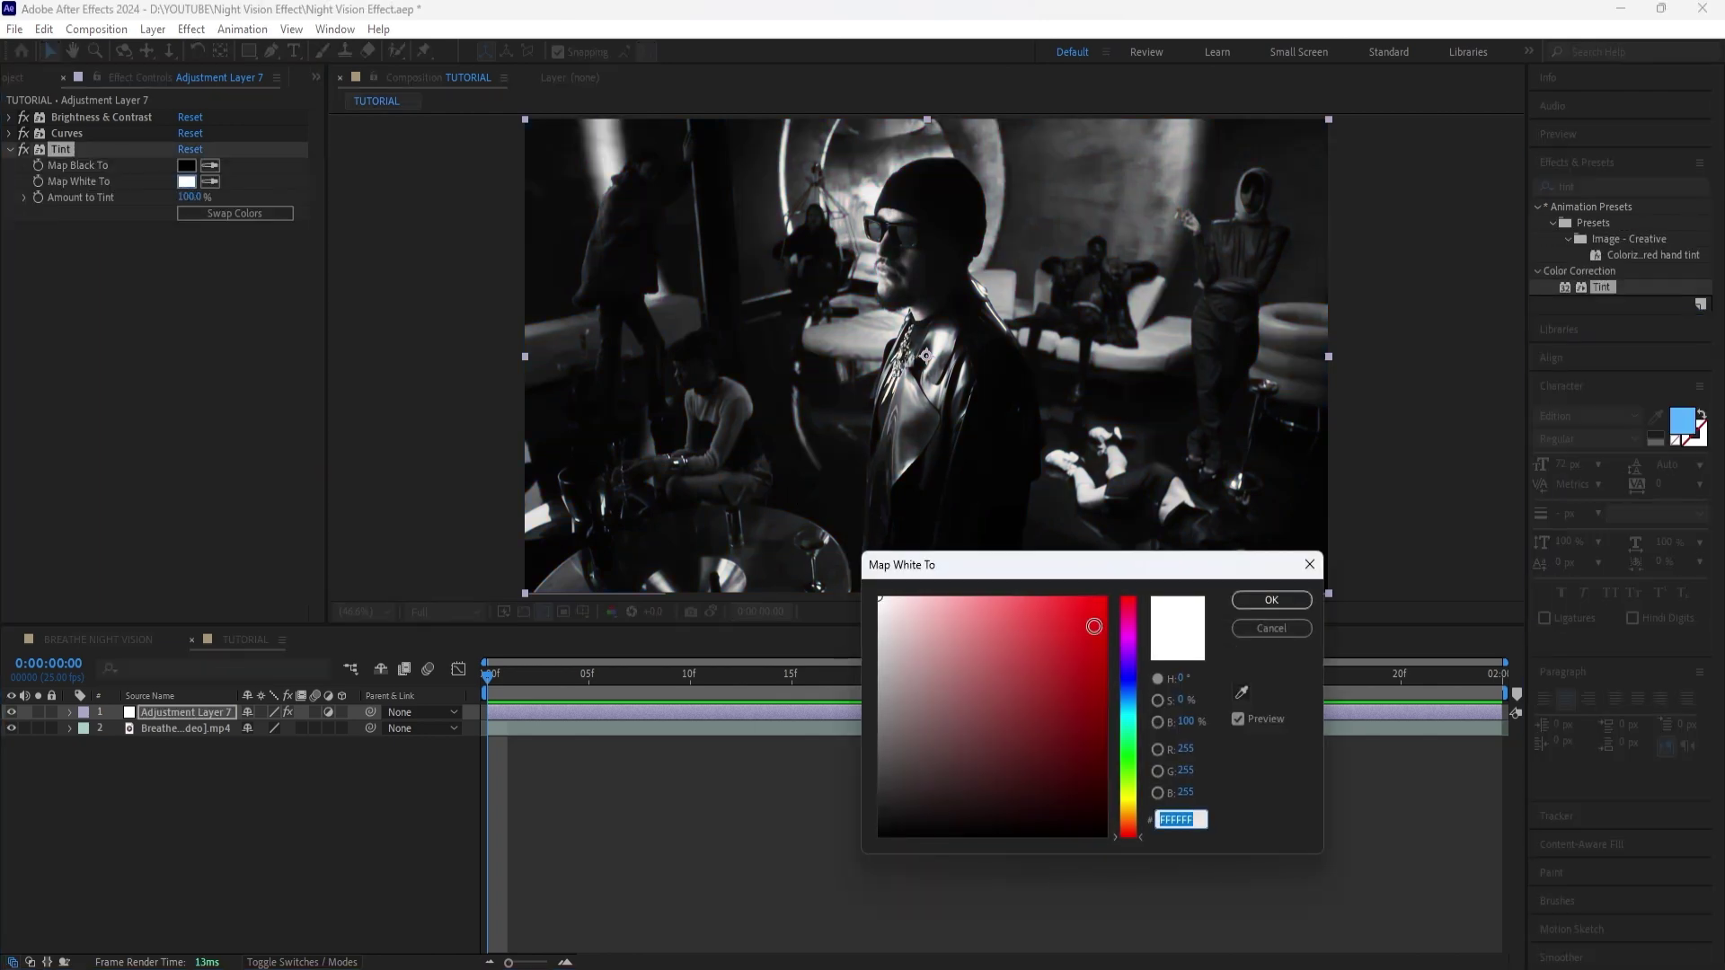
click(1130, 763)
drag(1013, 618, 1034, 566)
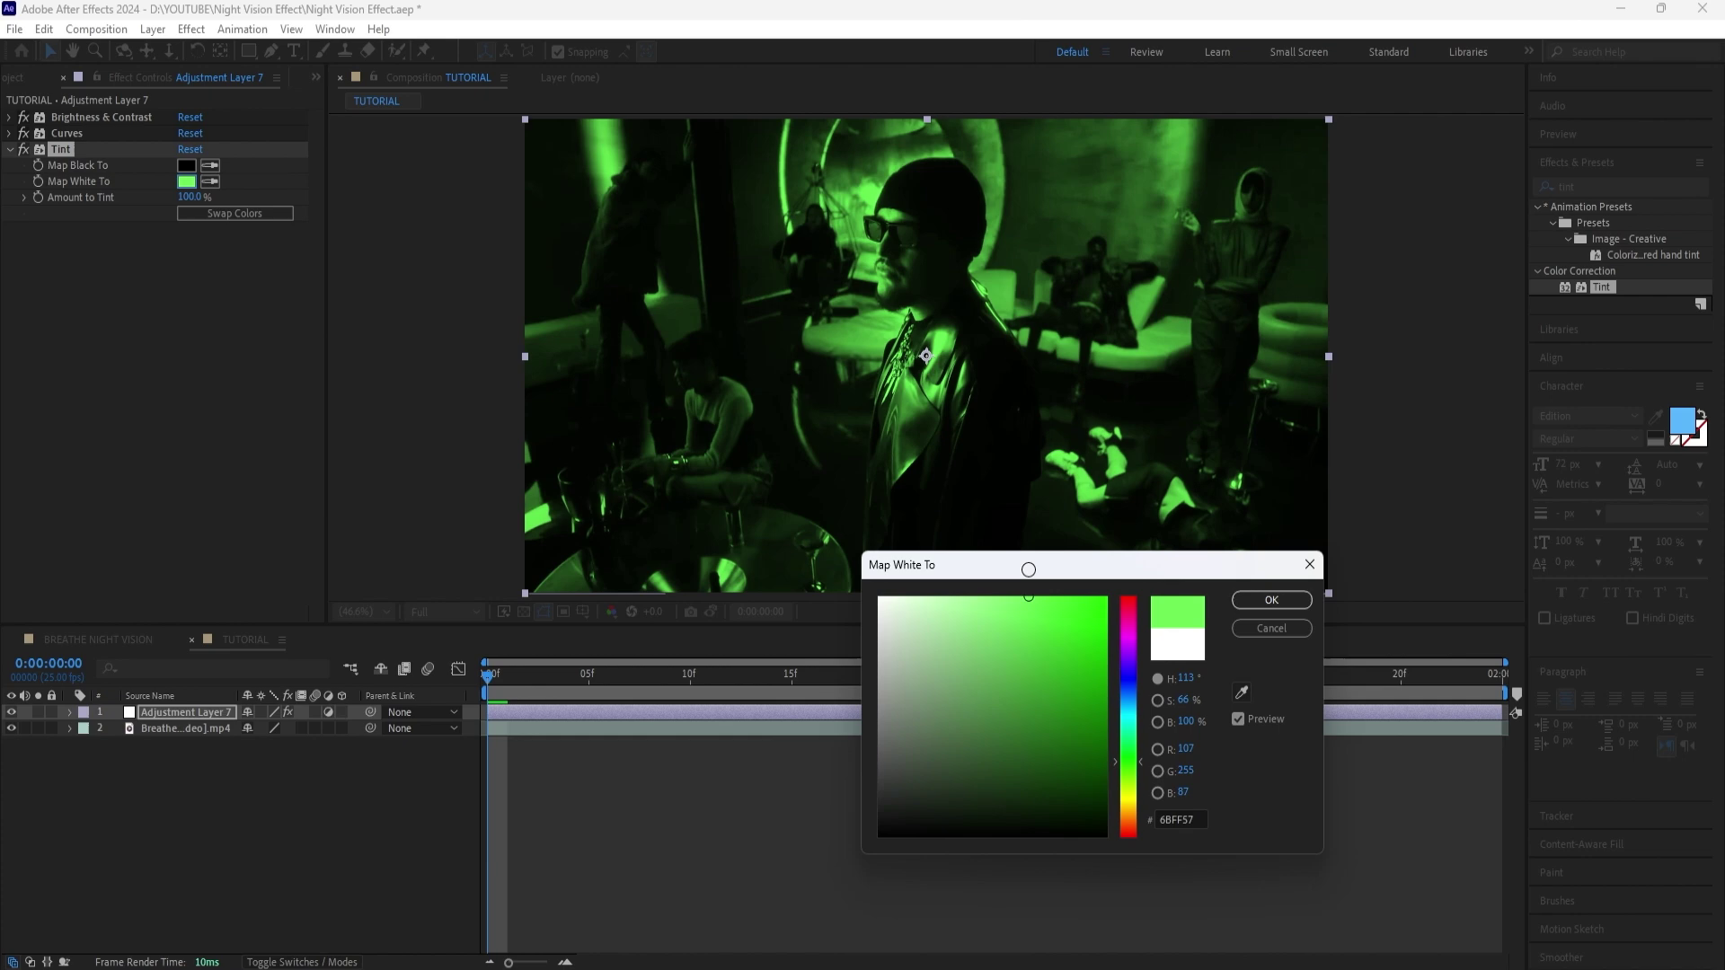
key(Return)
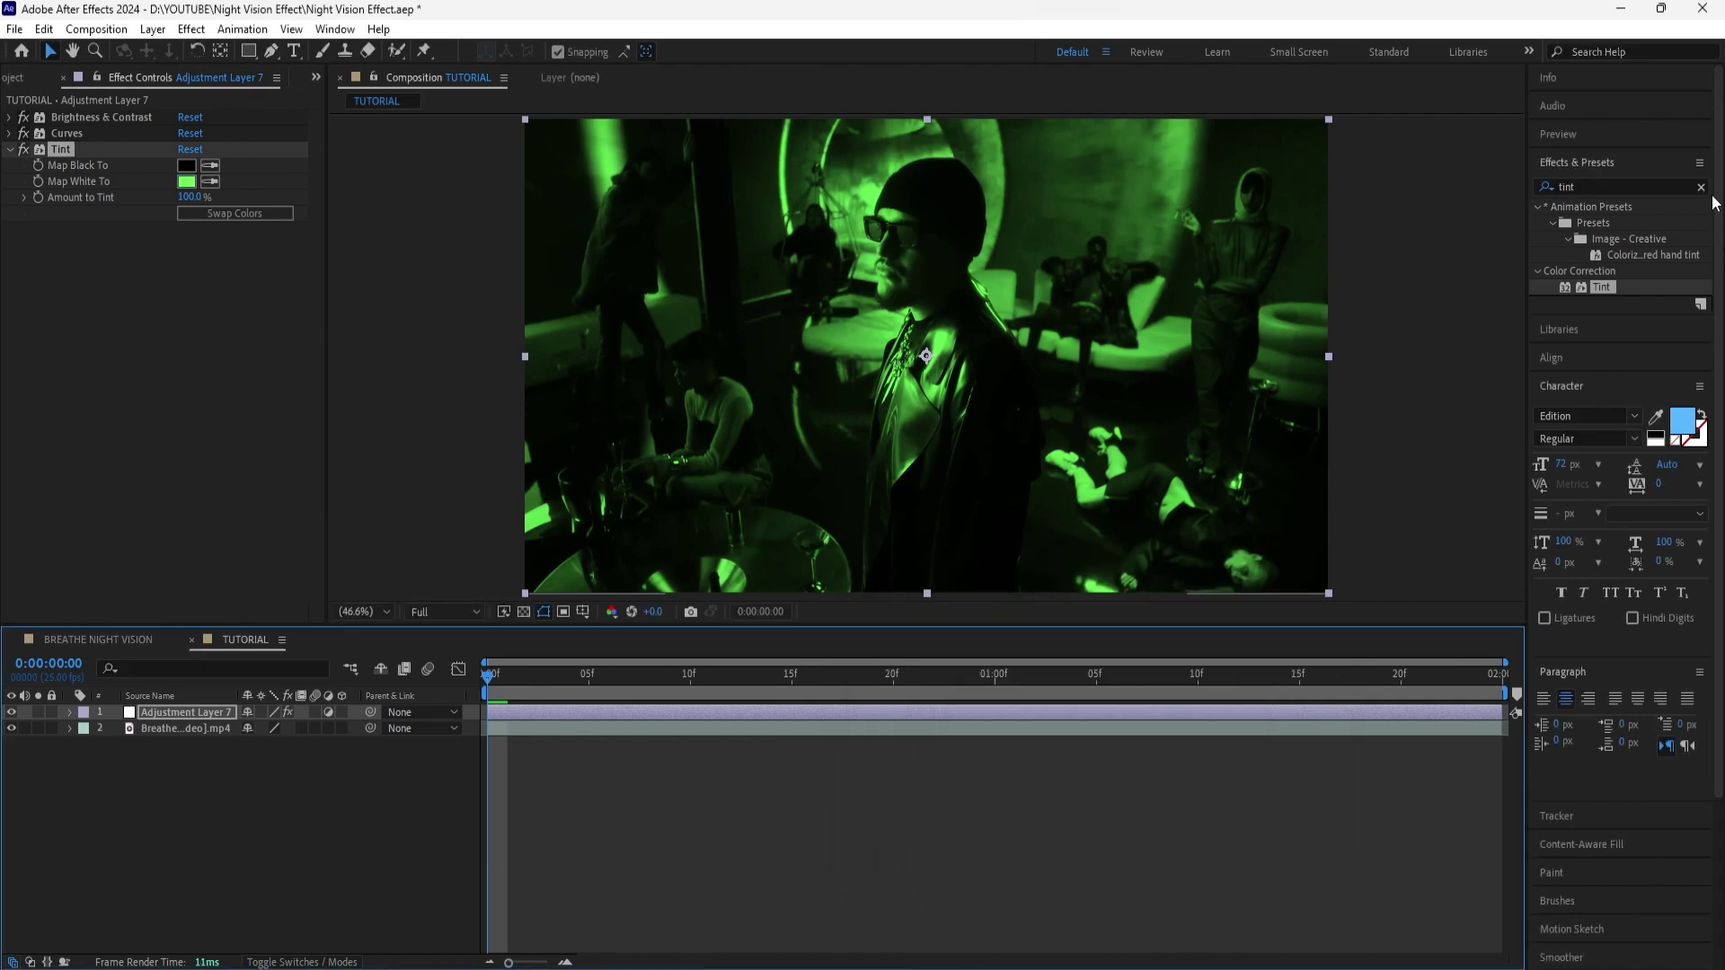
Add 30% monochrome Noise and preview the grainy green footage.
click(1701, 188)
text(noise)
mouse_move(1603, 288)
mouse_down()
mouse_move(197, 278)
mouse_move(213, 245)
mouse_up()
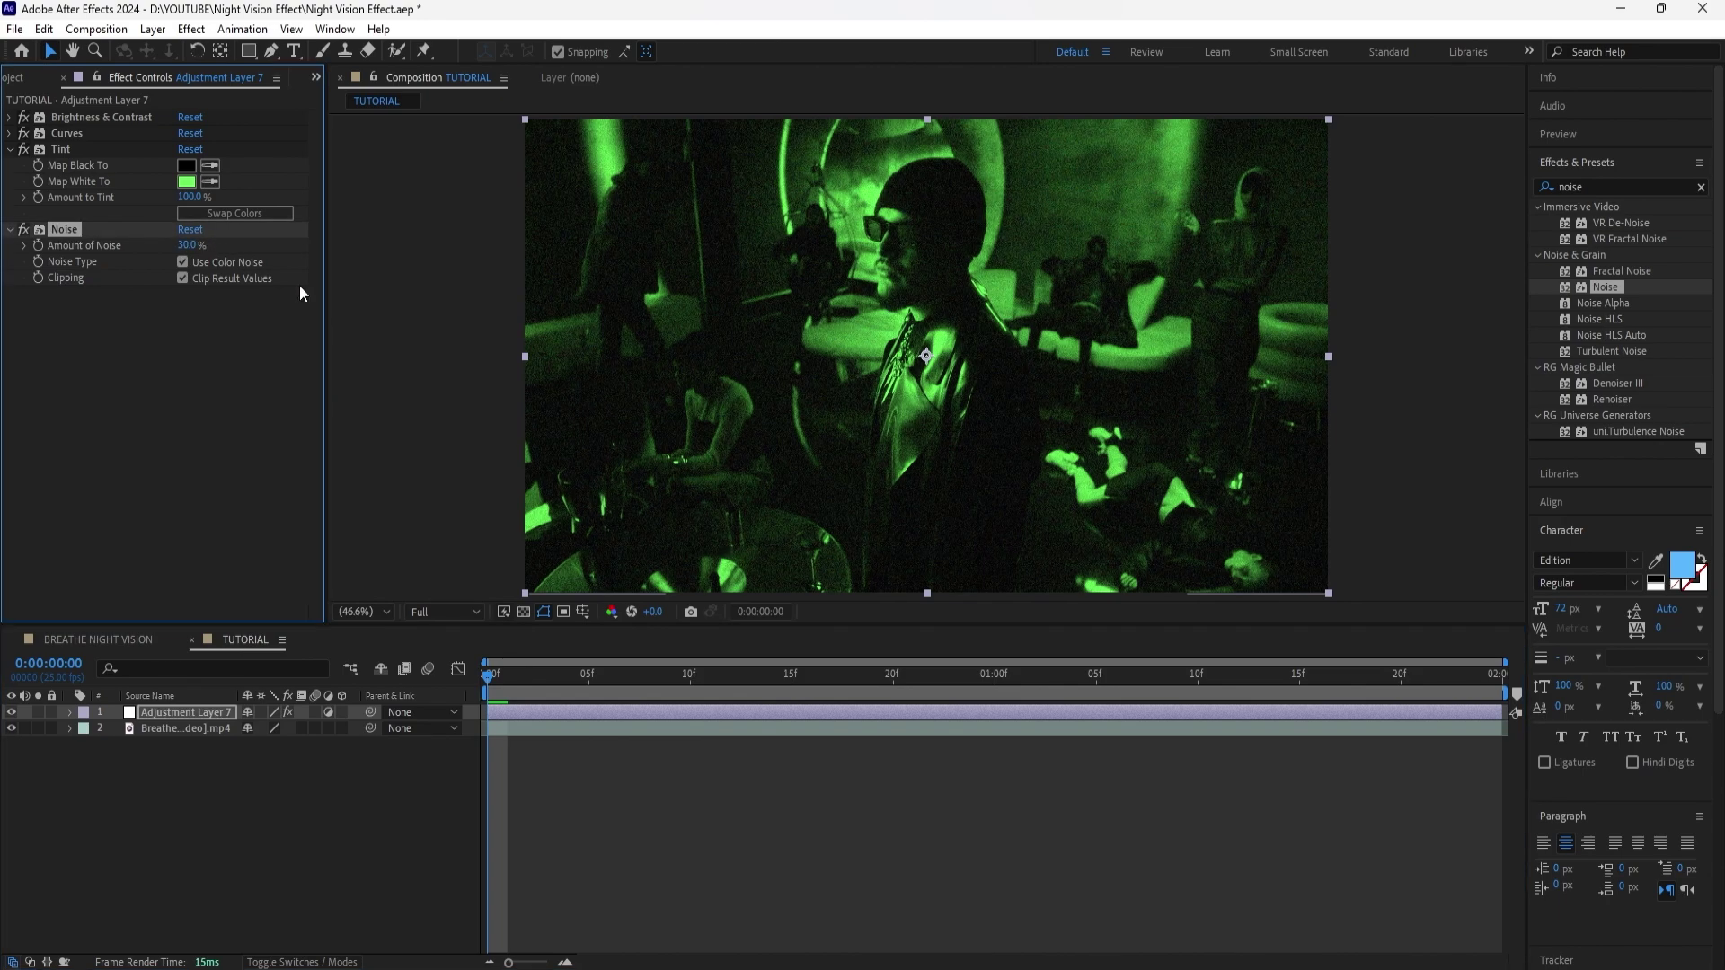
click(183, 262)
key(space)
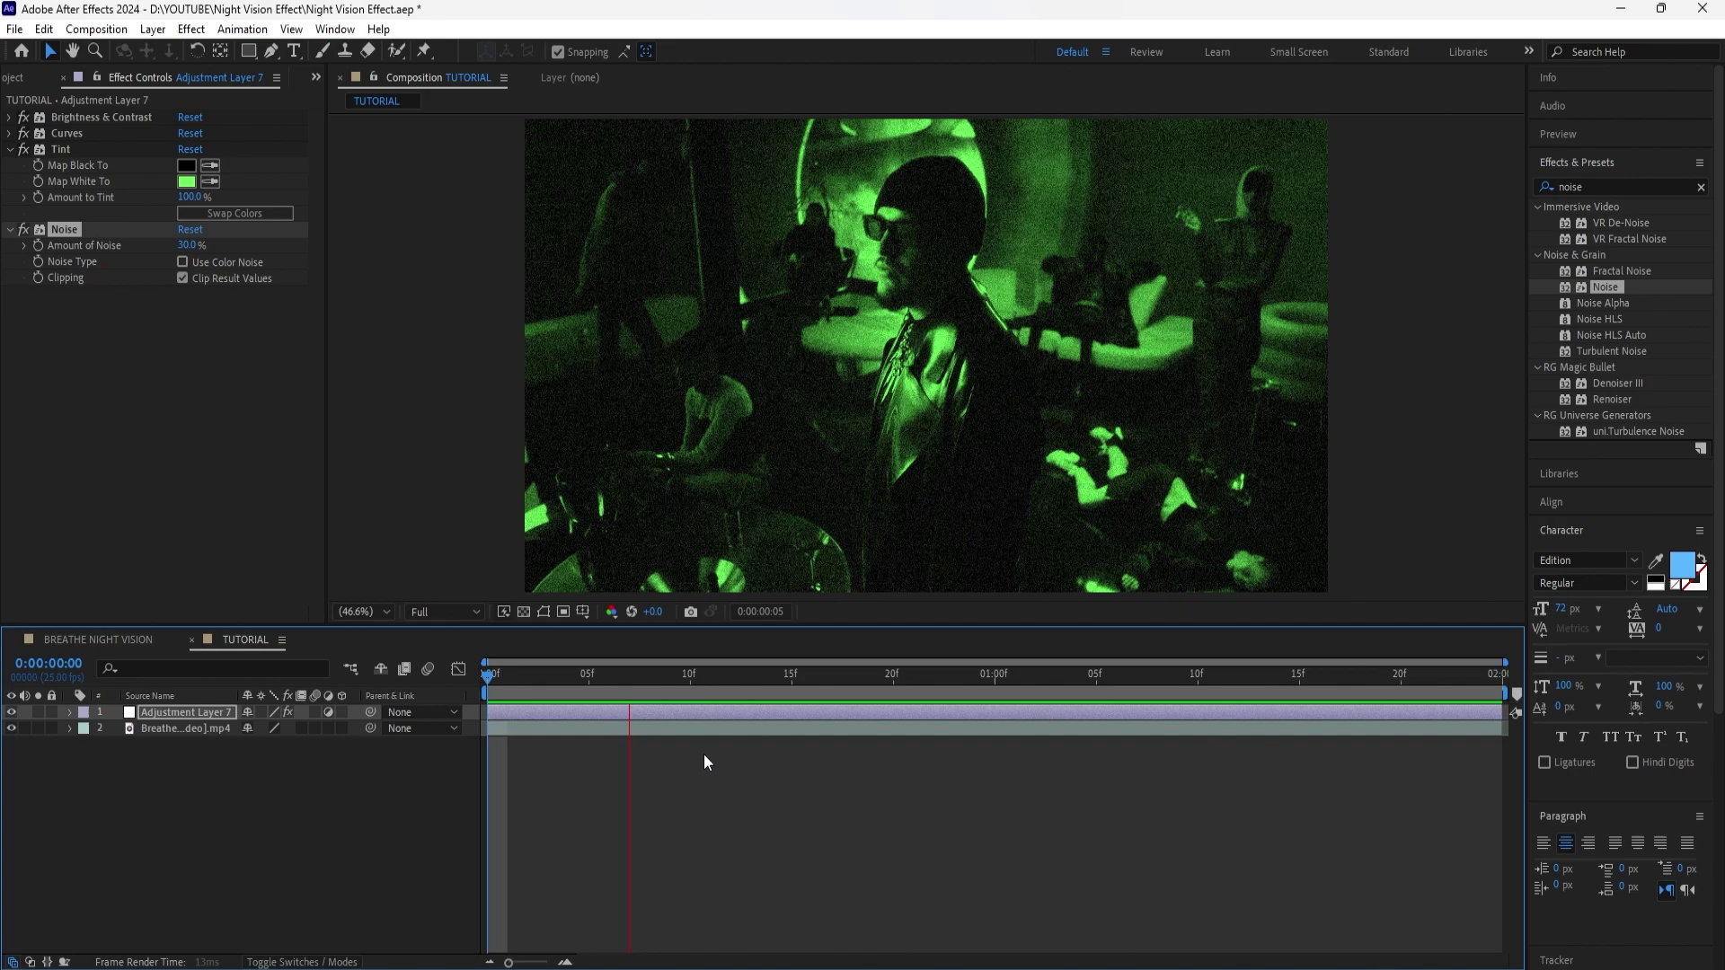
key(space)
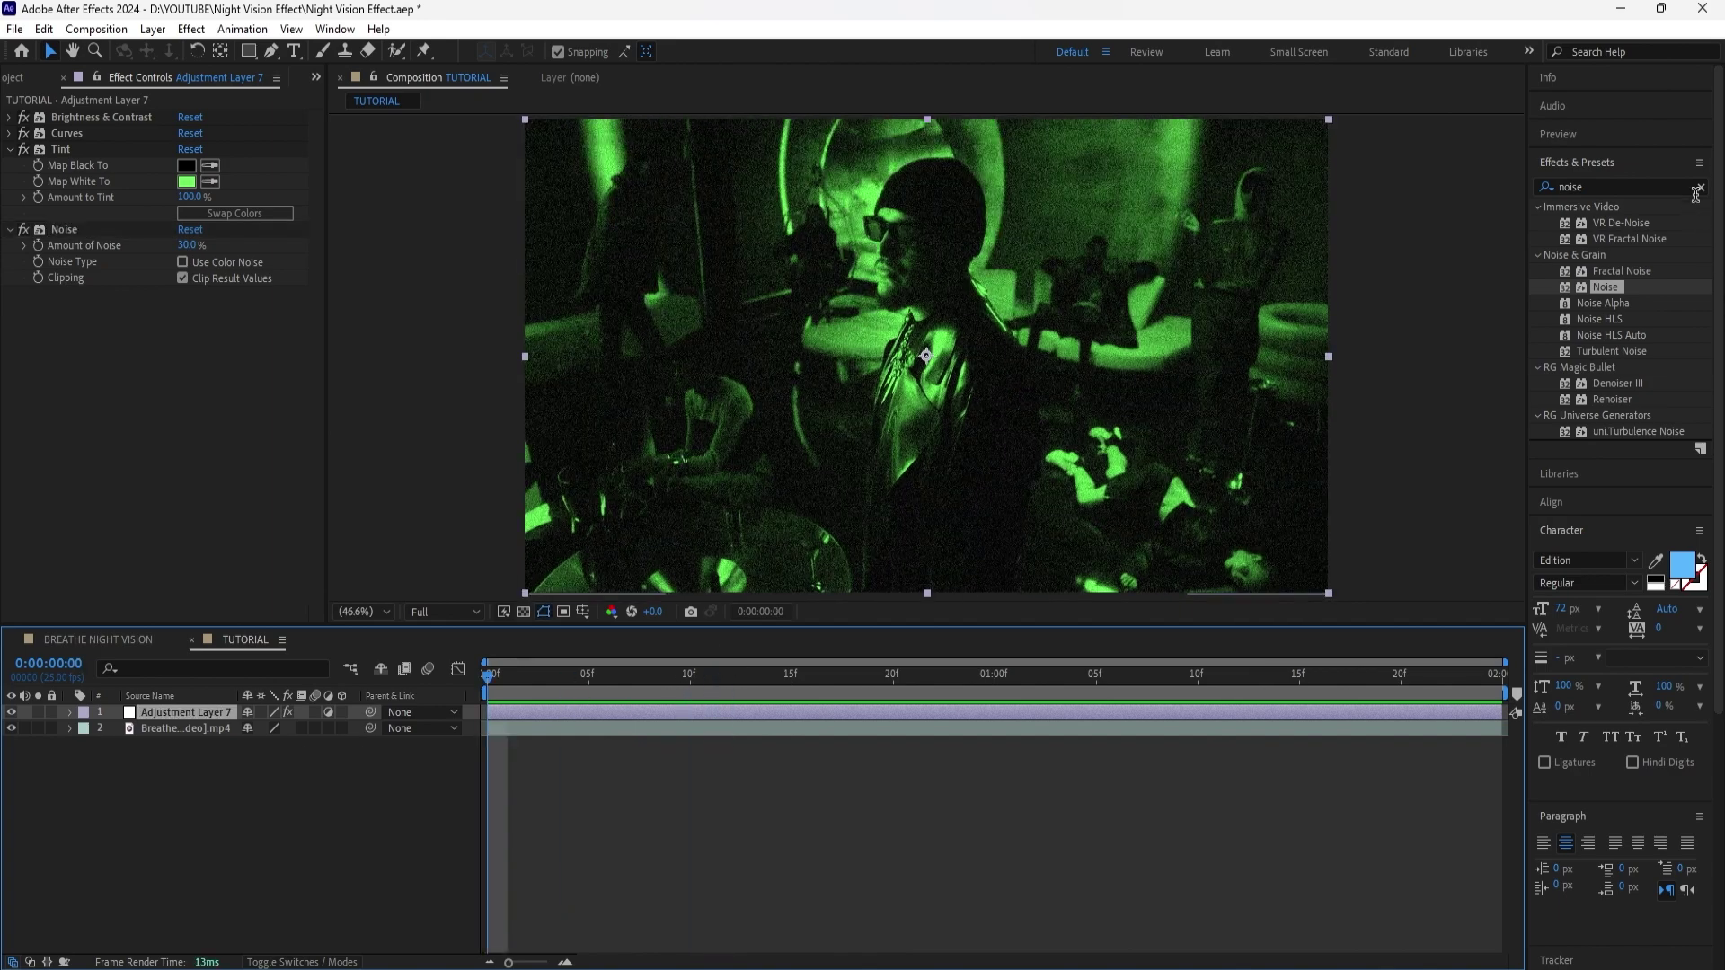
Apply uni.Glow to the adjustment layer with intensity 0.5.
click(1700, 187)
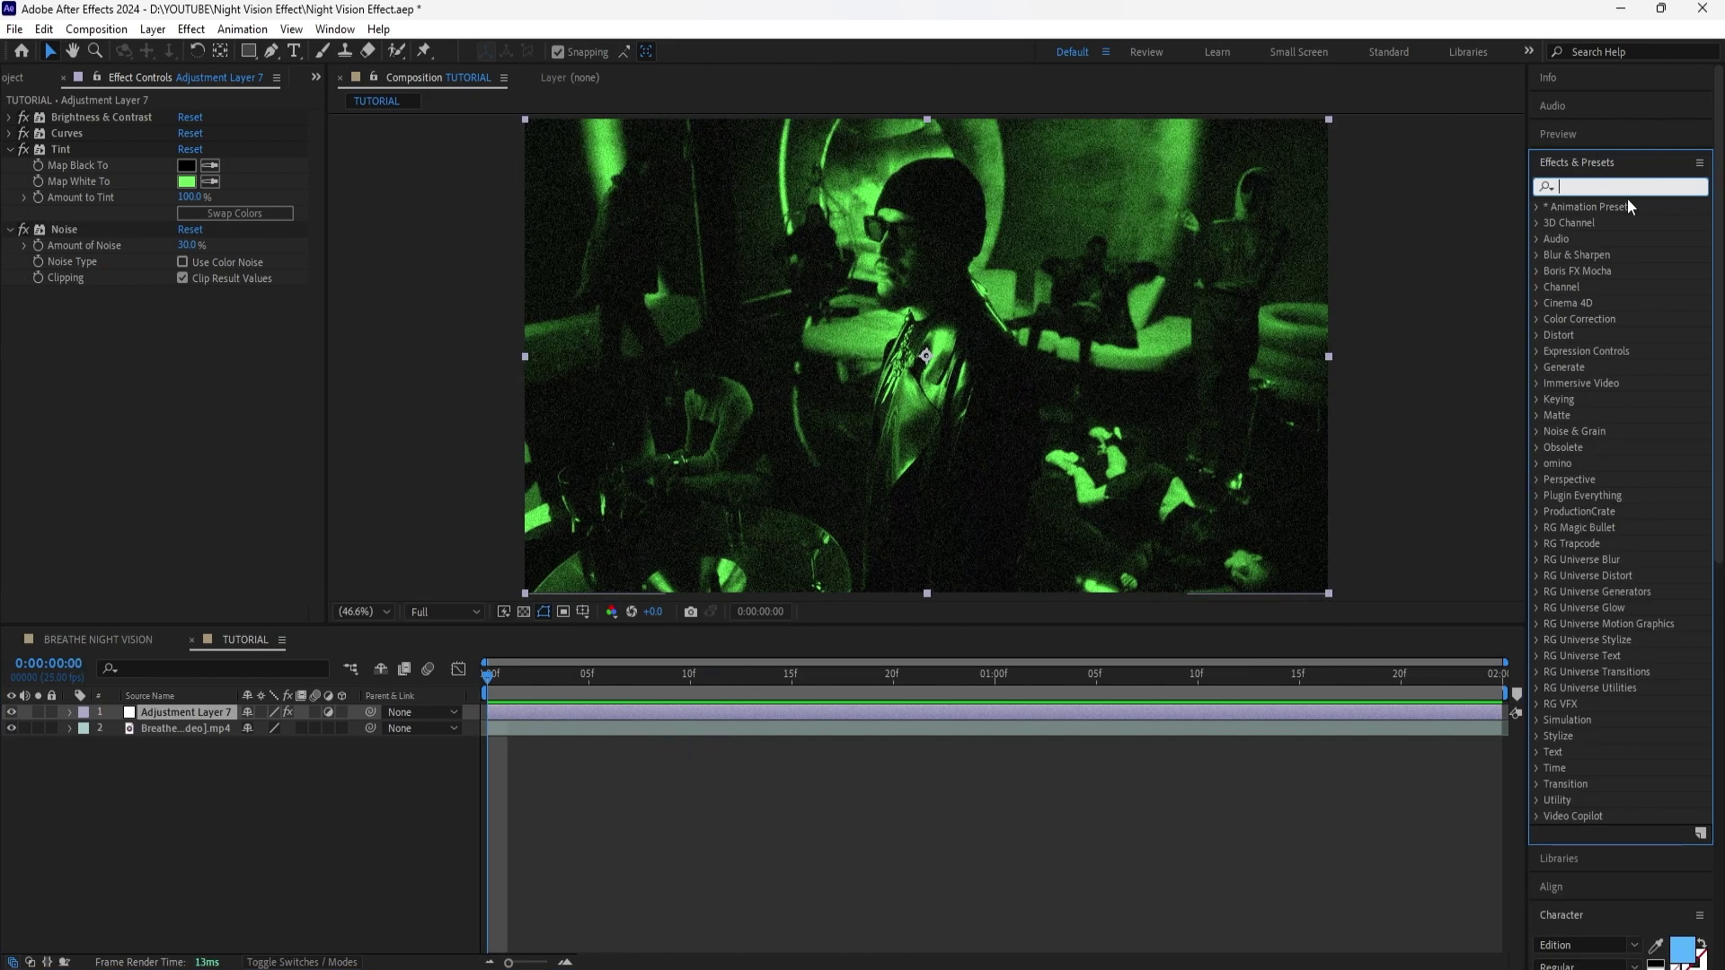
text(glow)
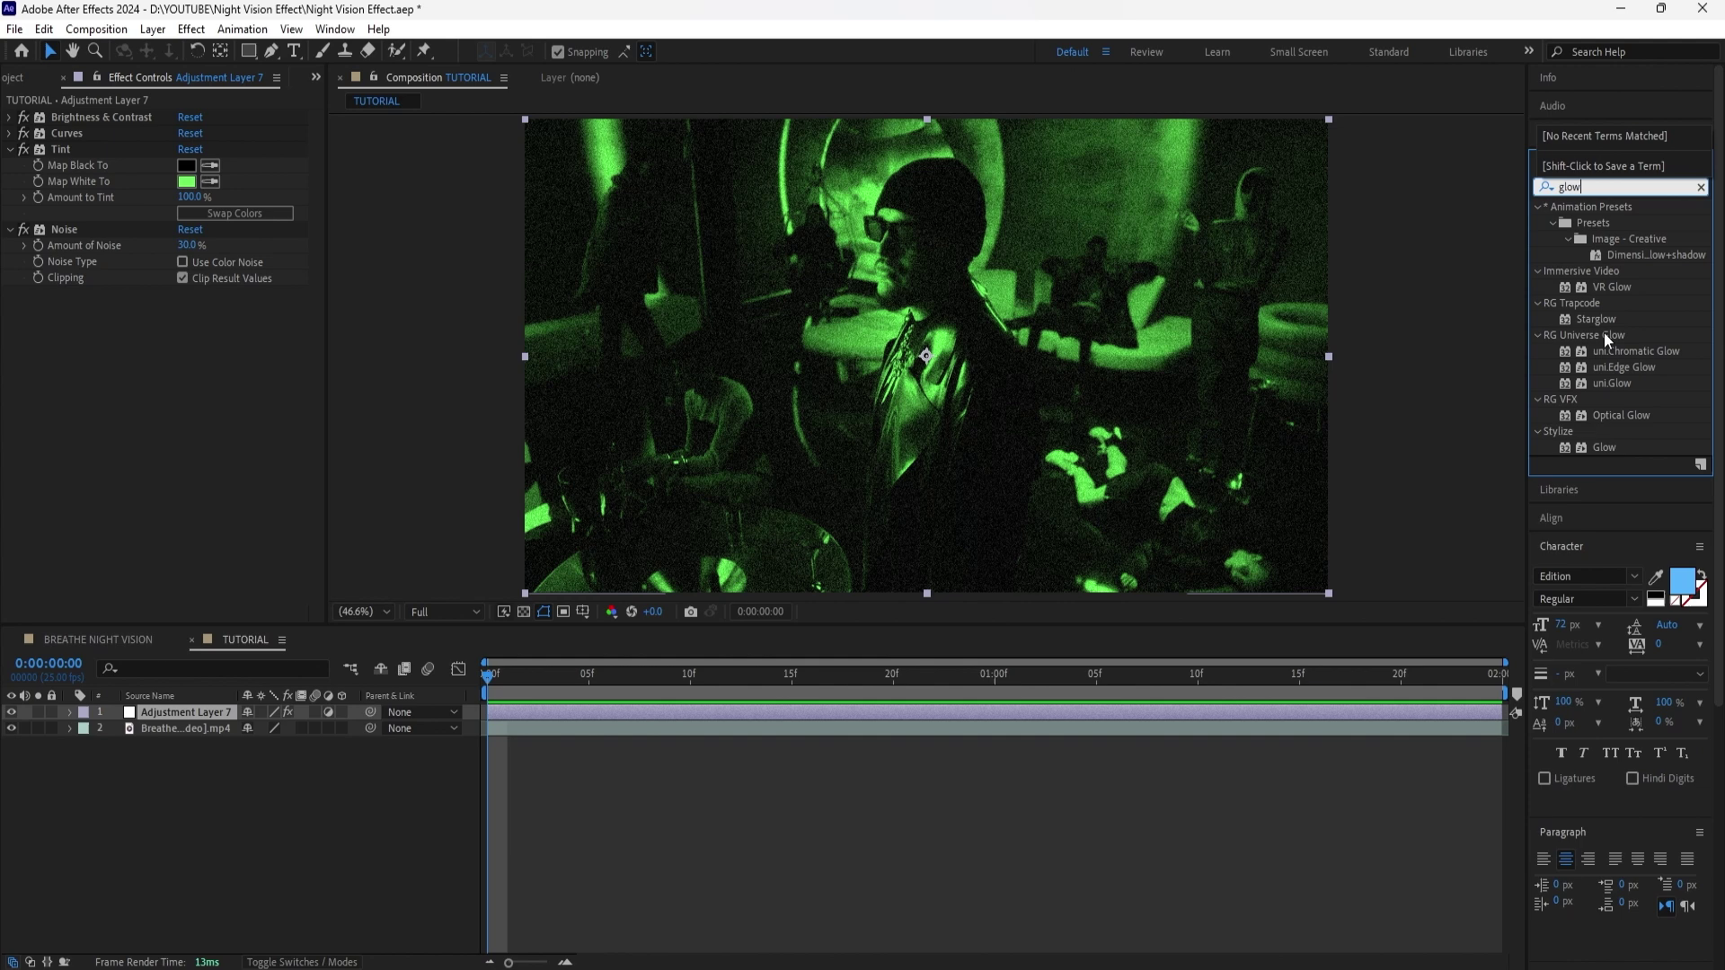
drag(1611, 384, 126, 397)
click(185, 436)
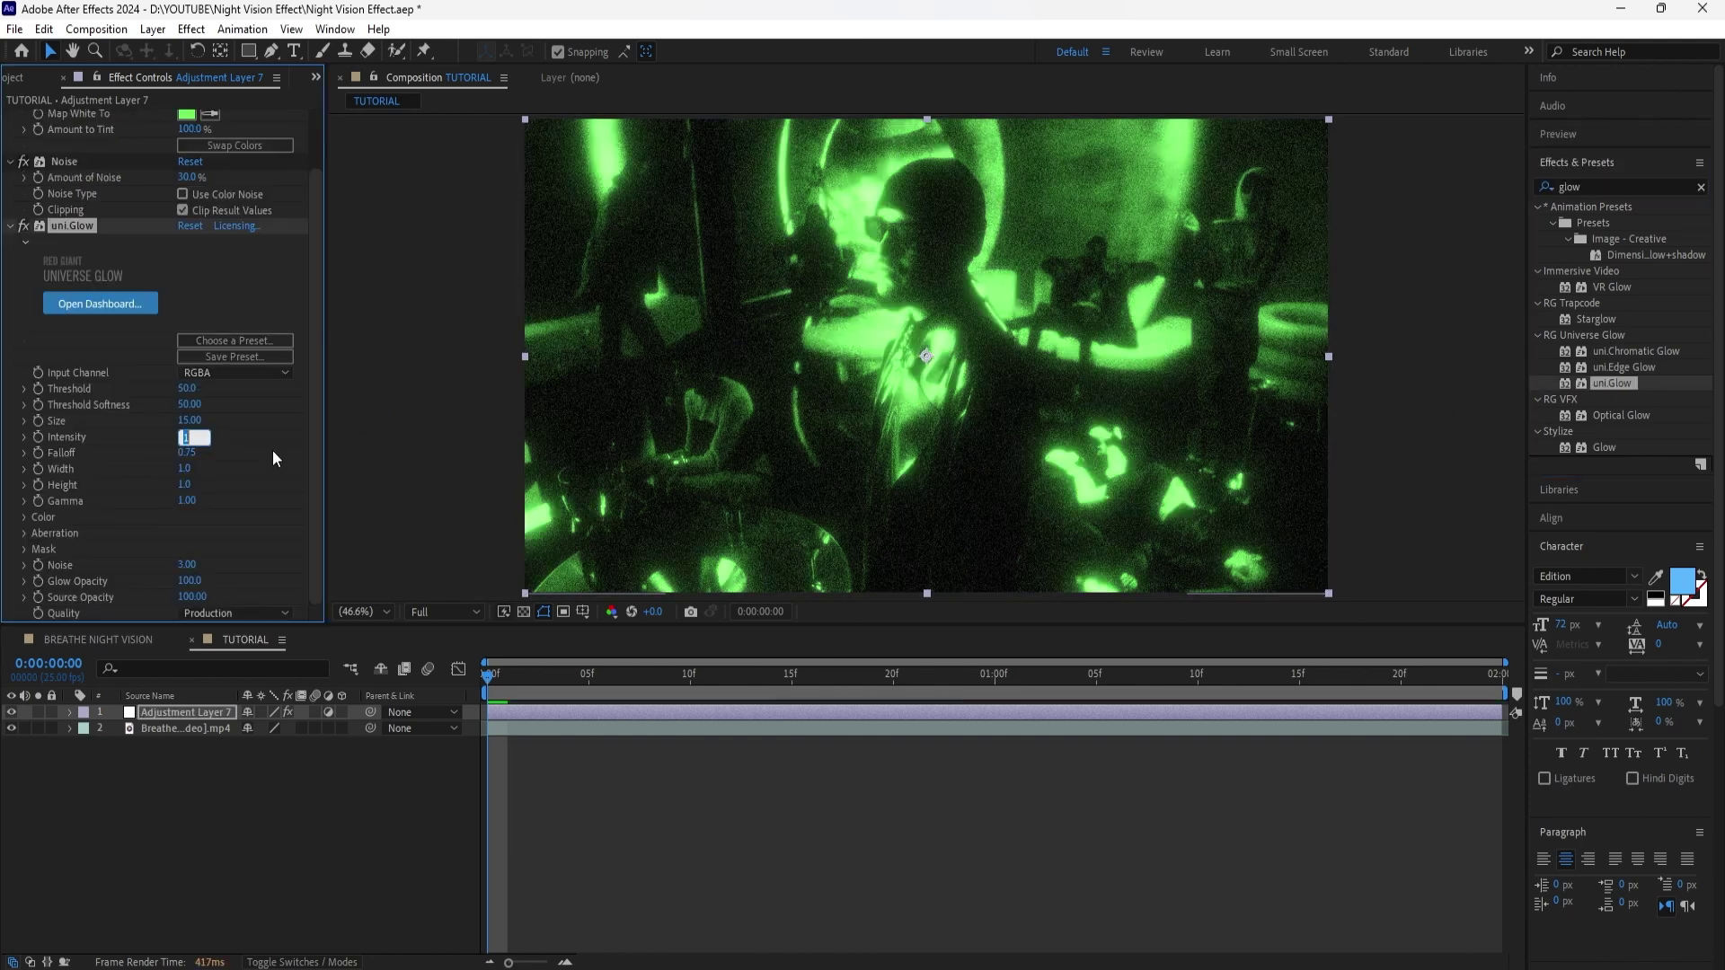
text(0.5)
key(Return)
click(188, 420)
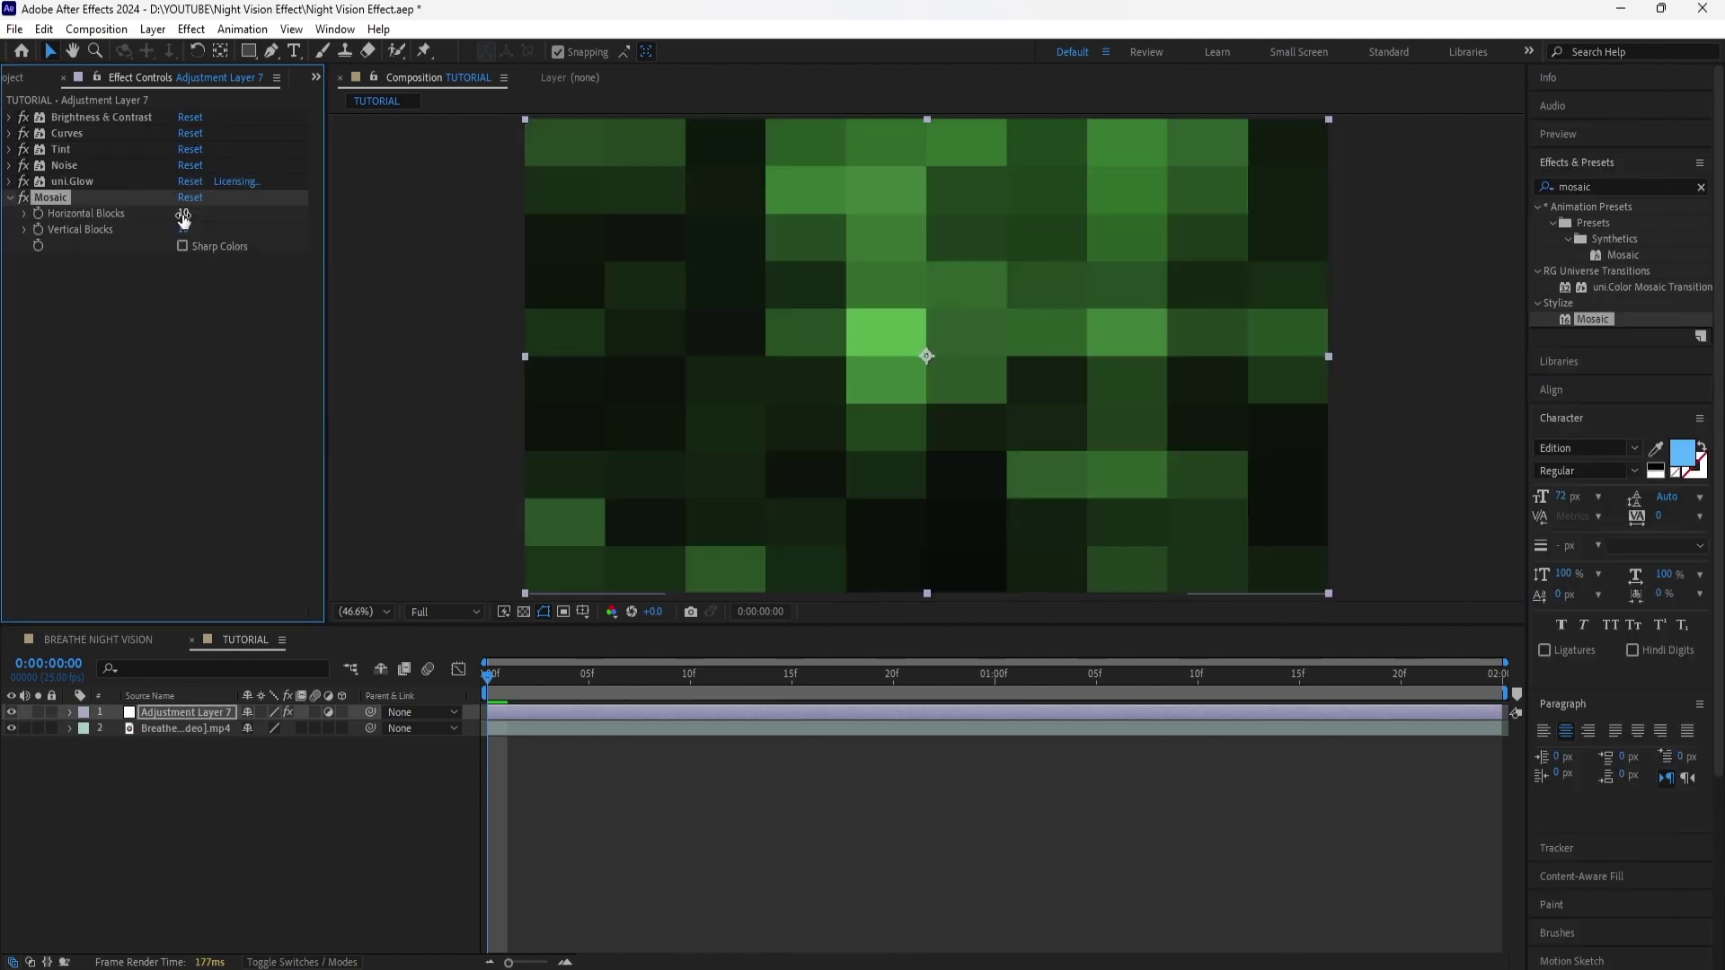
Set Mosaic to 400 horizontal and 400 vertical blocks.
click(188, 212)
text(400)
key(Return)
click(185, 229)
text(400)
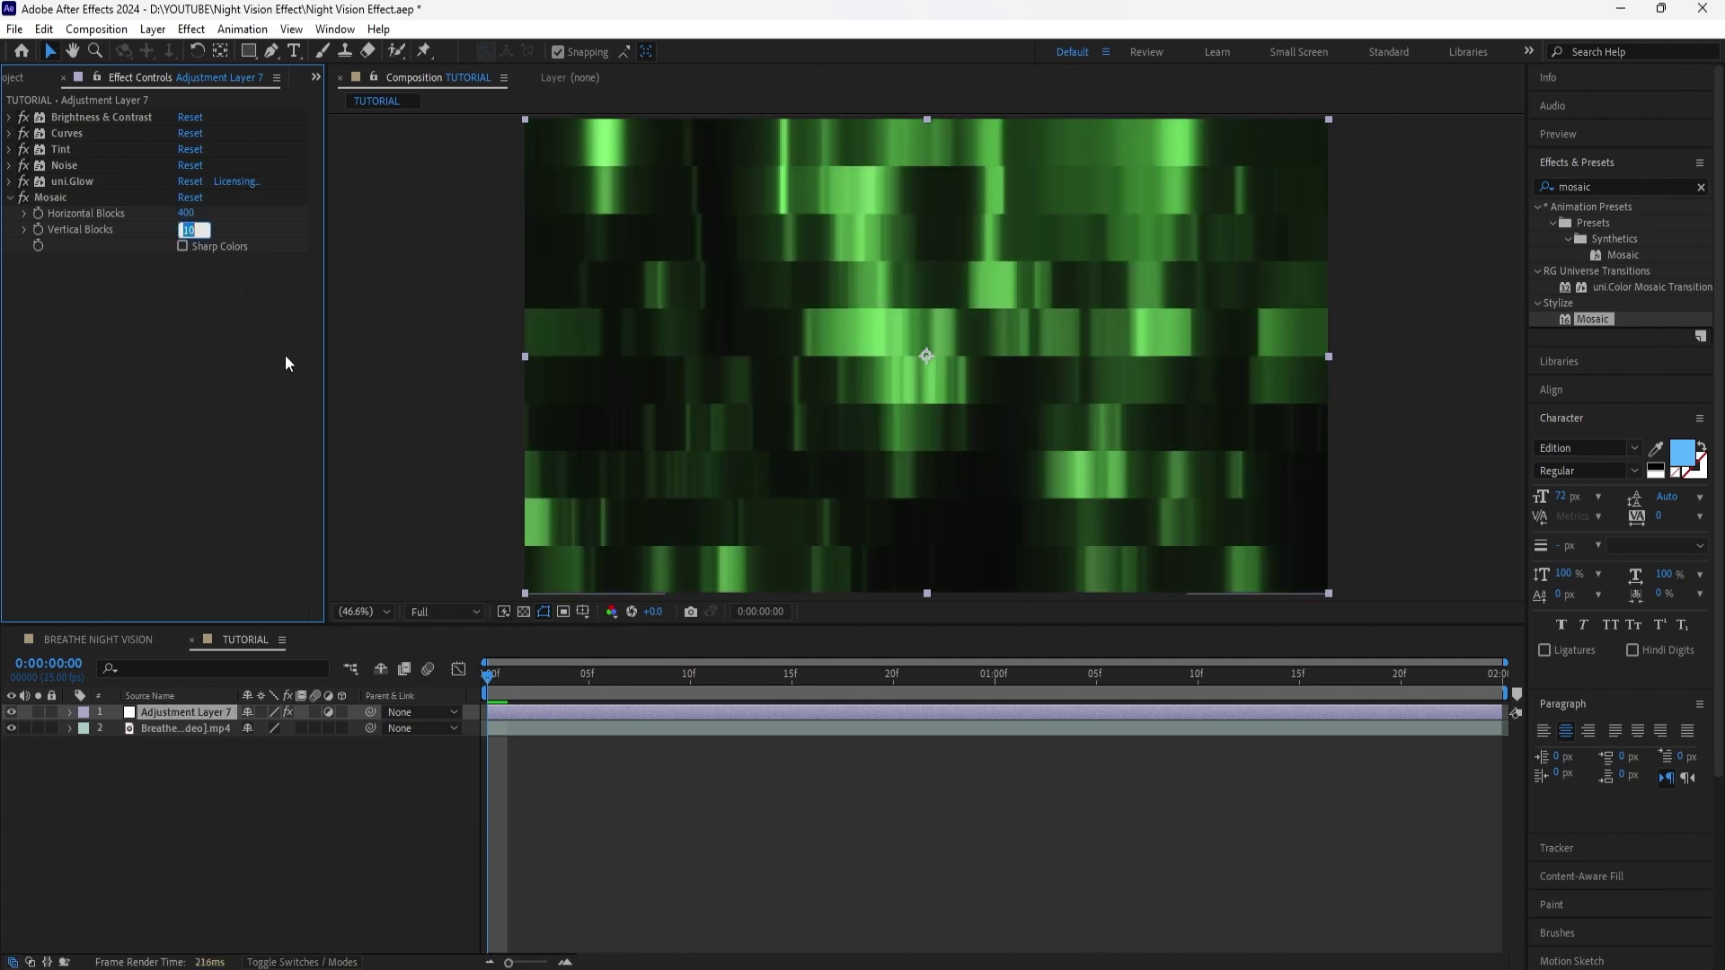
click(673, 879)
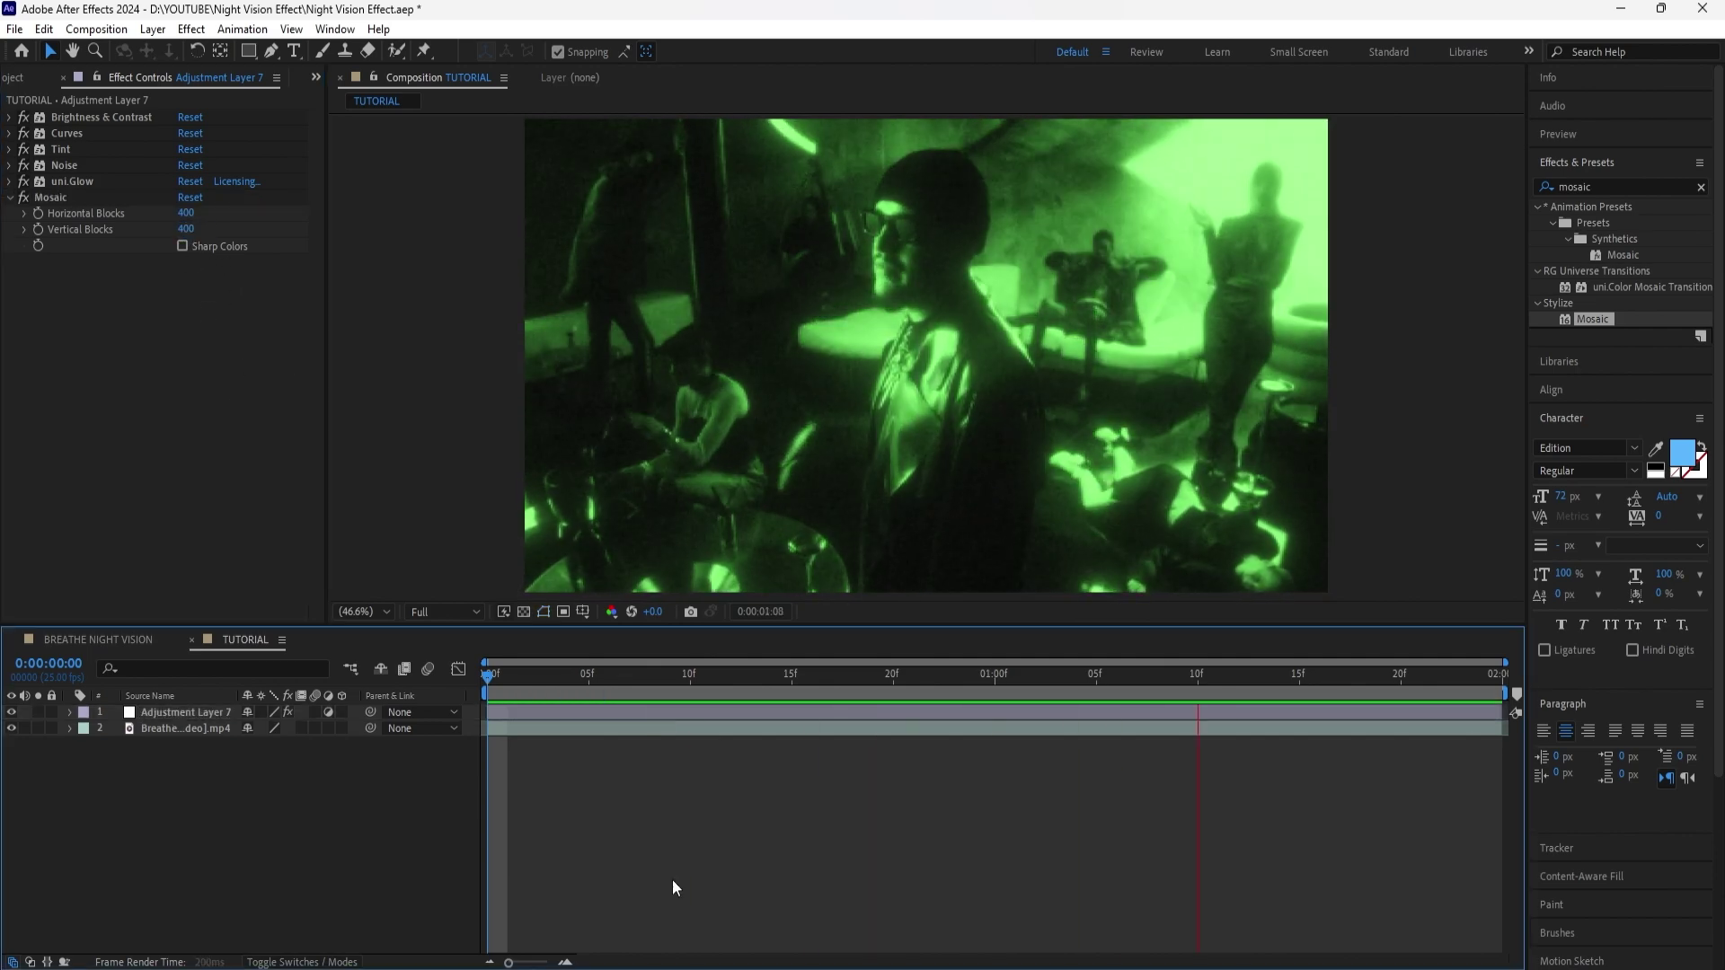